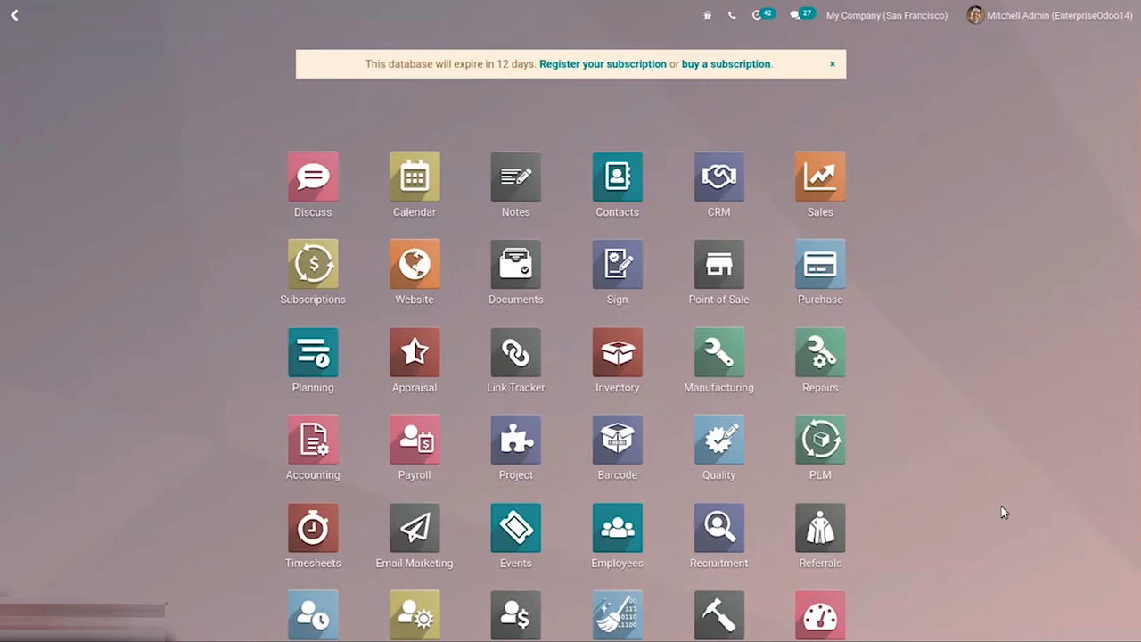
Step: Open the Bills of Materials list in Manufacturing, view a blank new bill of materials and return to the list
click(751, 346)
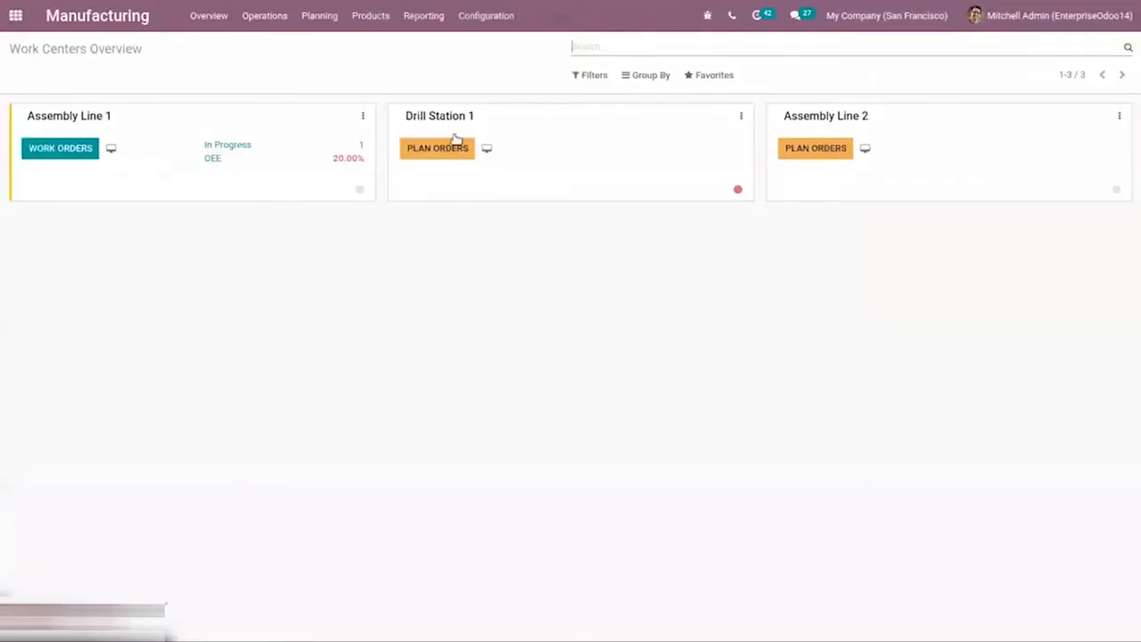
click(353, 16)
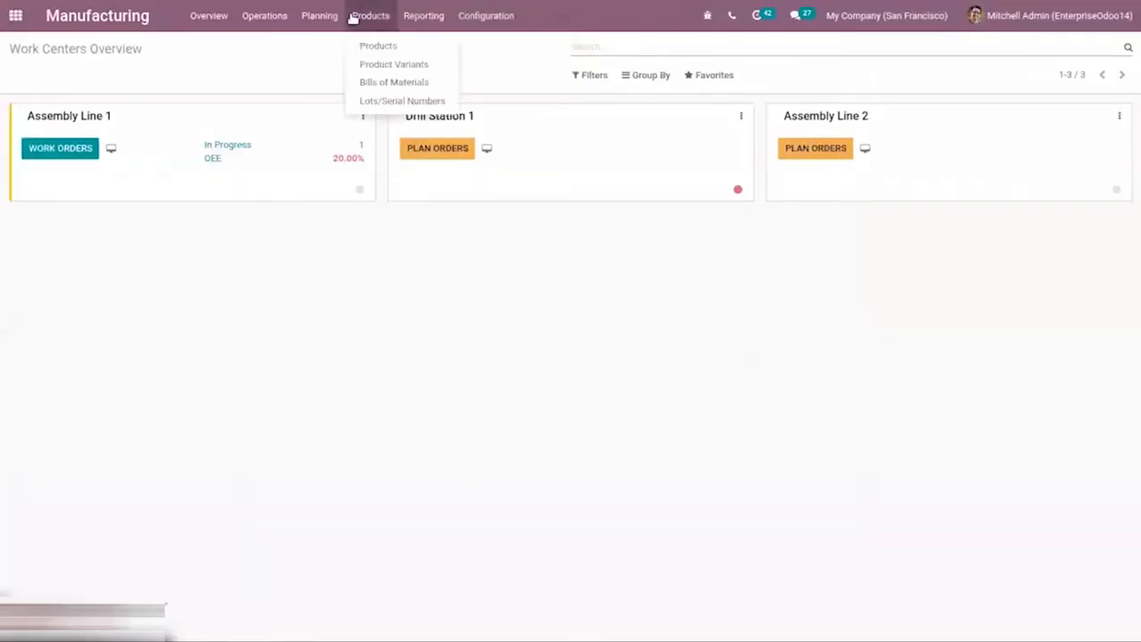
click(397, 82)
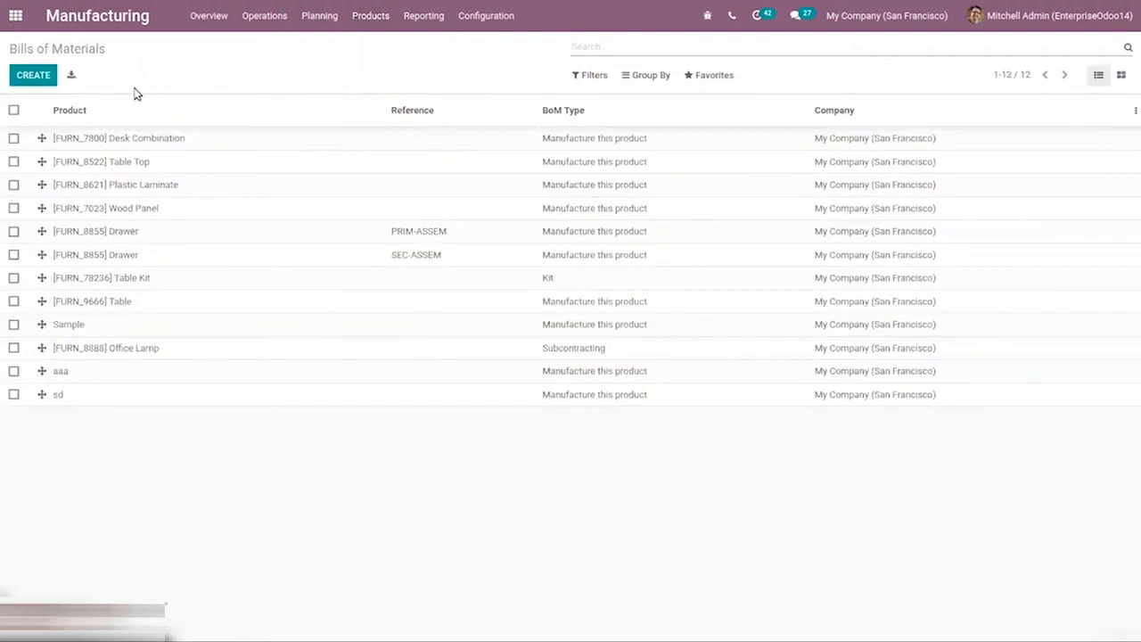
click(23, 76)
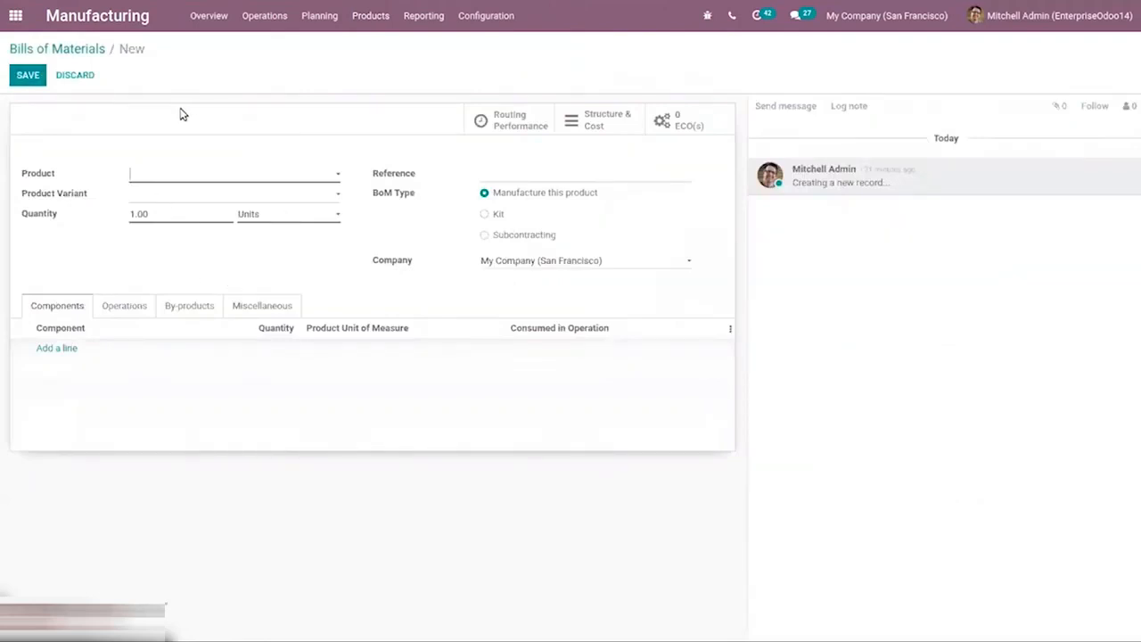
click(82, 54)
Step: Create a new product named Bench with a sales price of 1,000
click(370, 15)
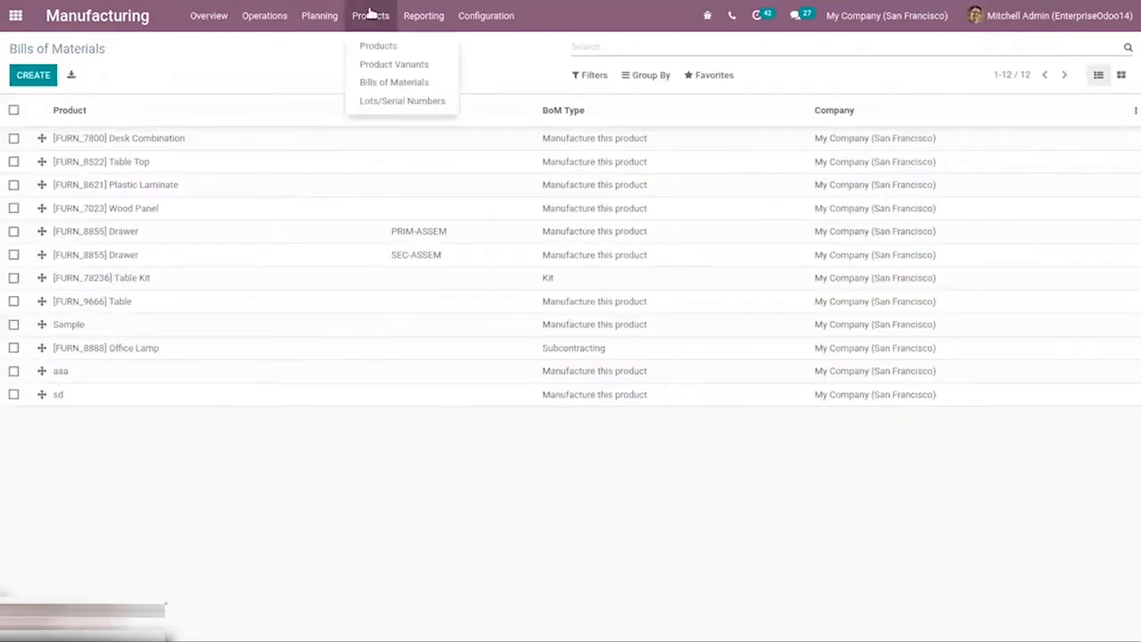
click(378, 45)
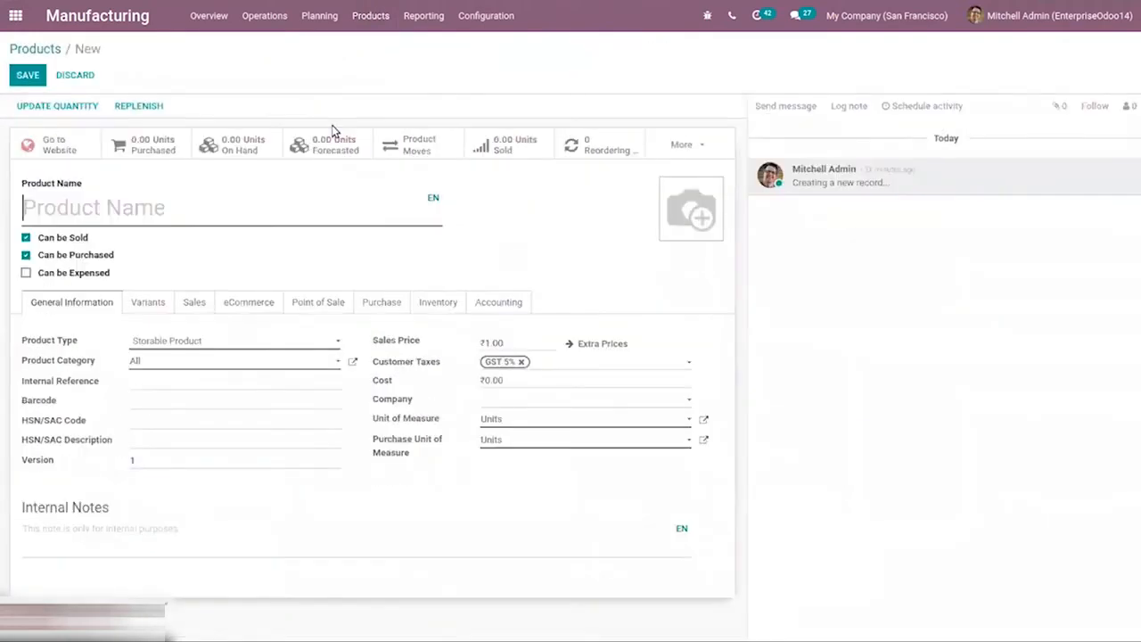
text(Bench)
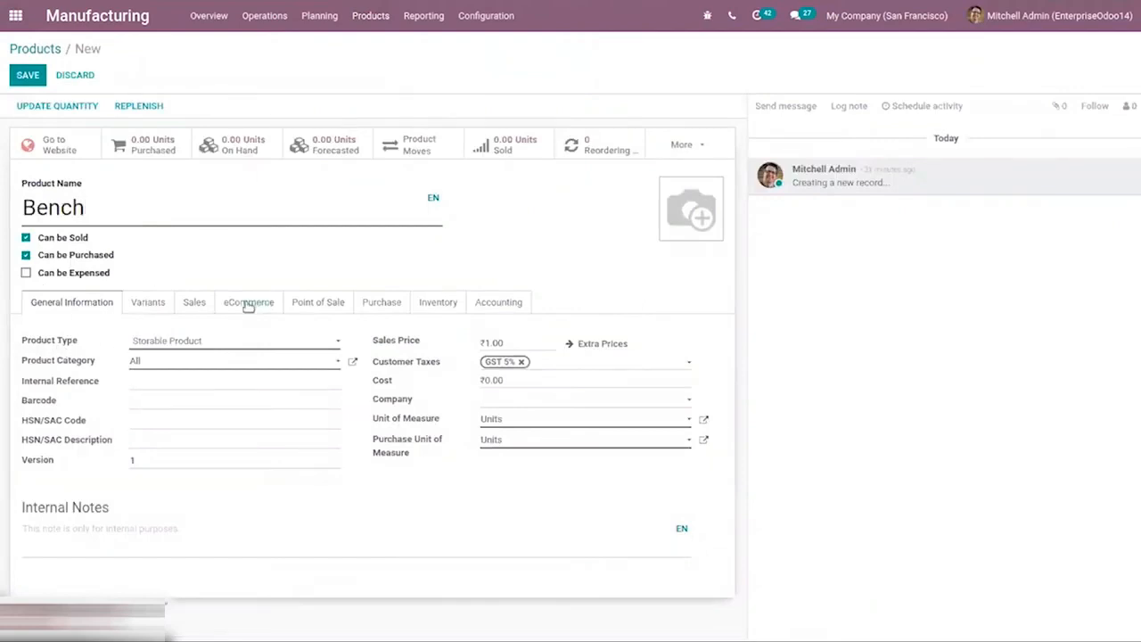
click(488, 341)
text(000)
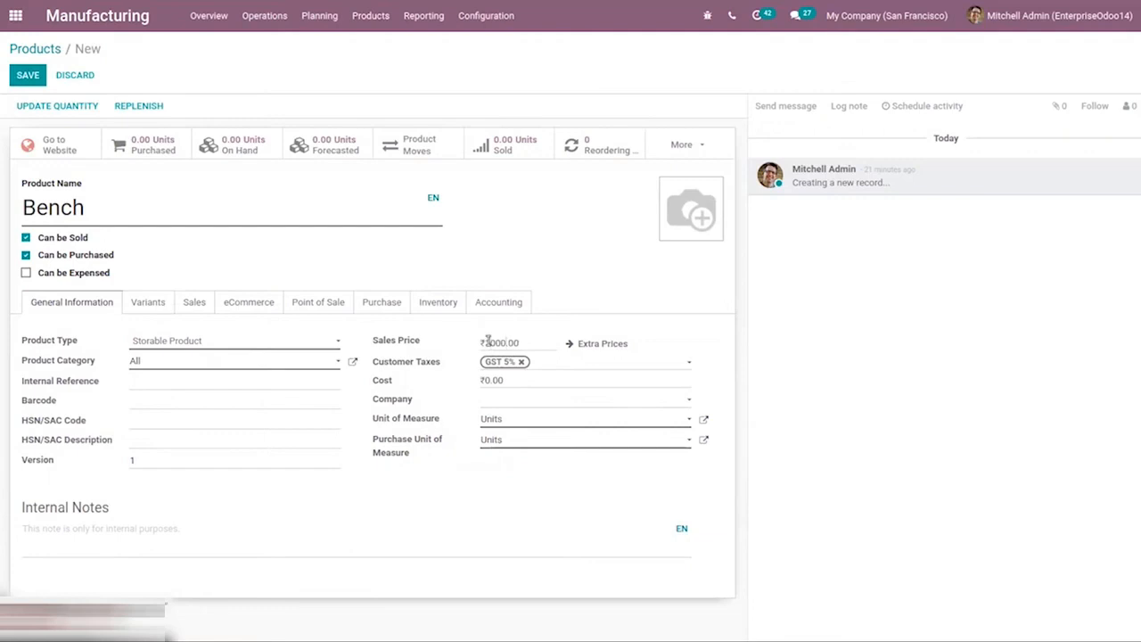
Step: Enable the Dropship, Manufacture and Resupply Subcontractor on Order routes for the Bench product and save it
click(440, 302)
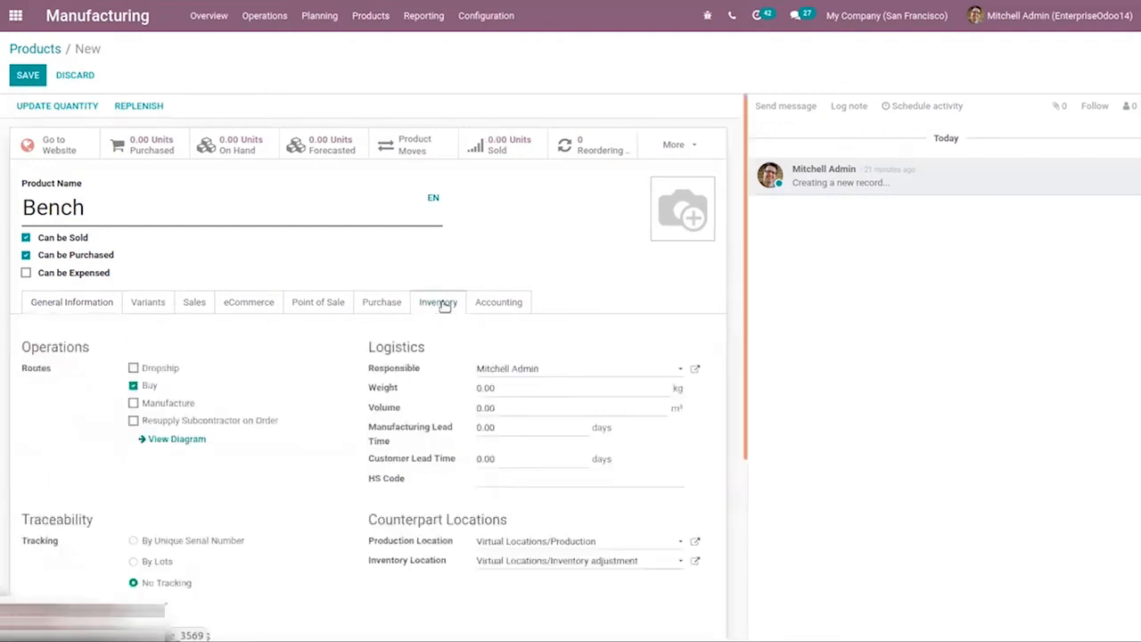
click(133, 369)
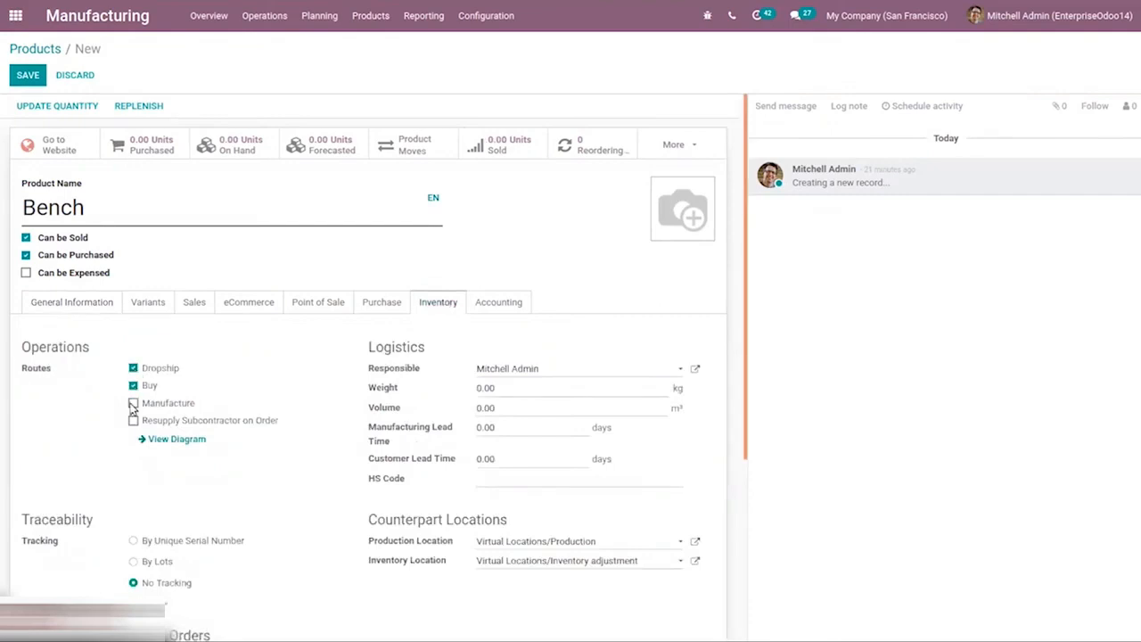
click(133, 404)
click(134, 420)
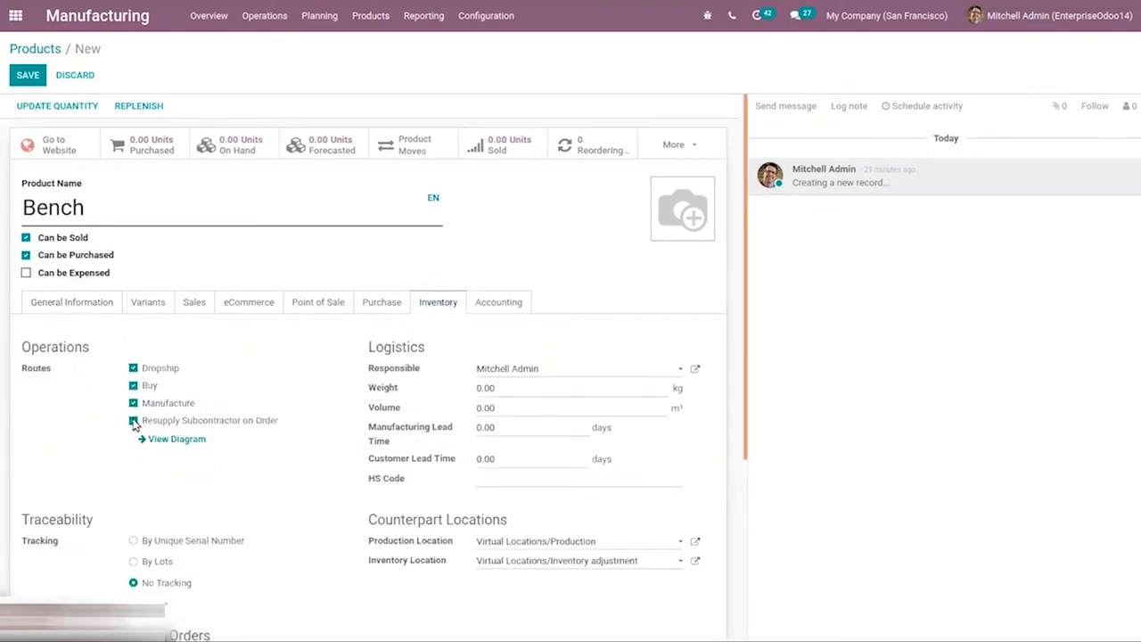
click(364, 300)
click(75, 301)
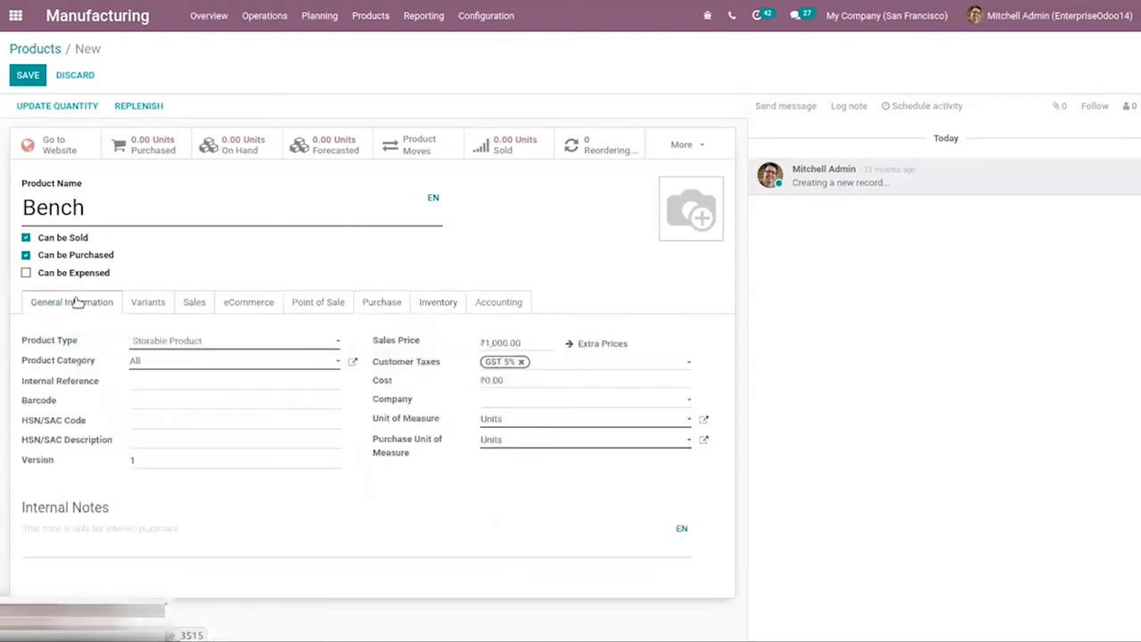
click(22, 79)
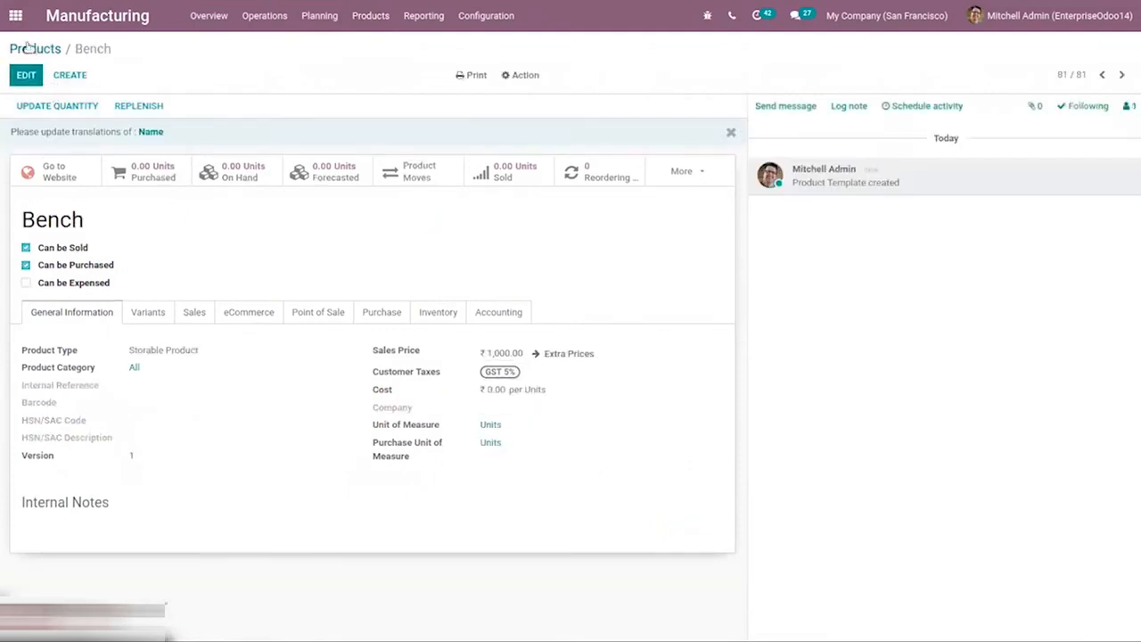
Step: Start a new bill of materials for Bench from the product's own bill of materials list
click(26, 74)
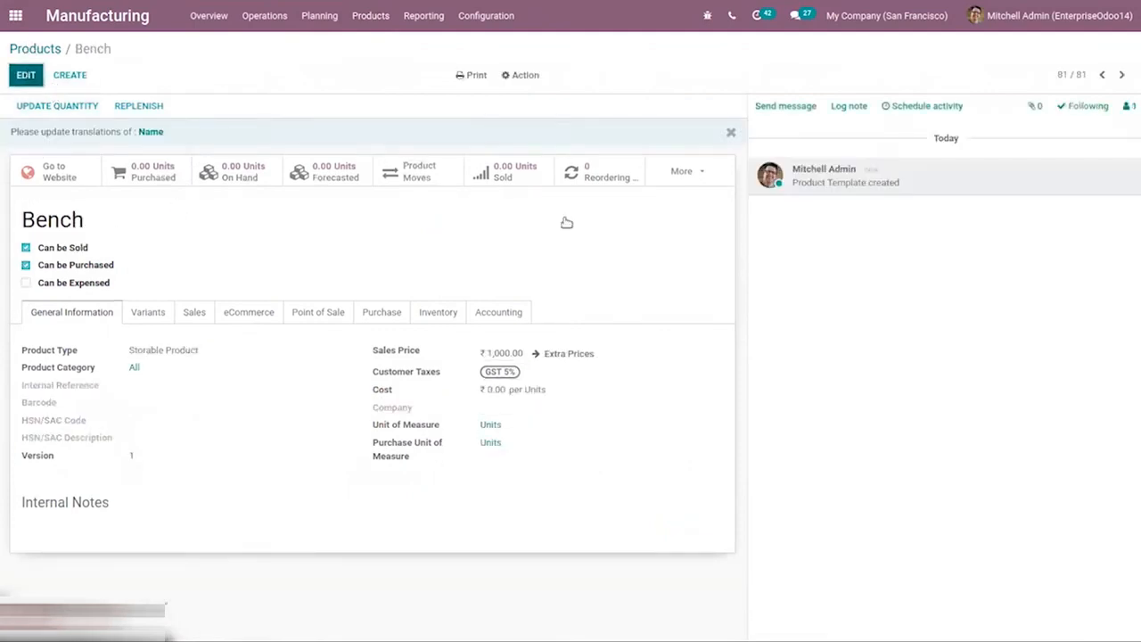
click(685, 172)
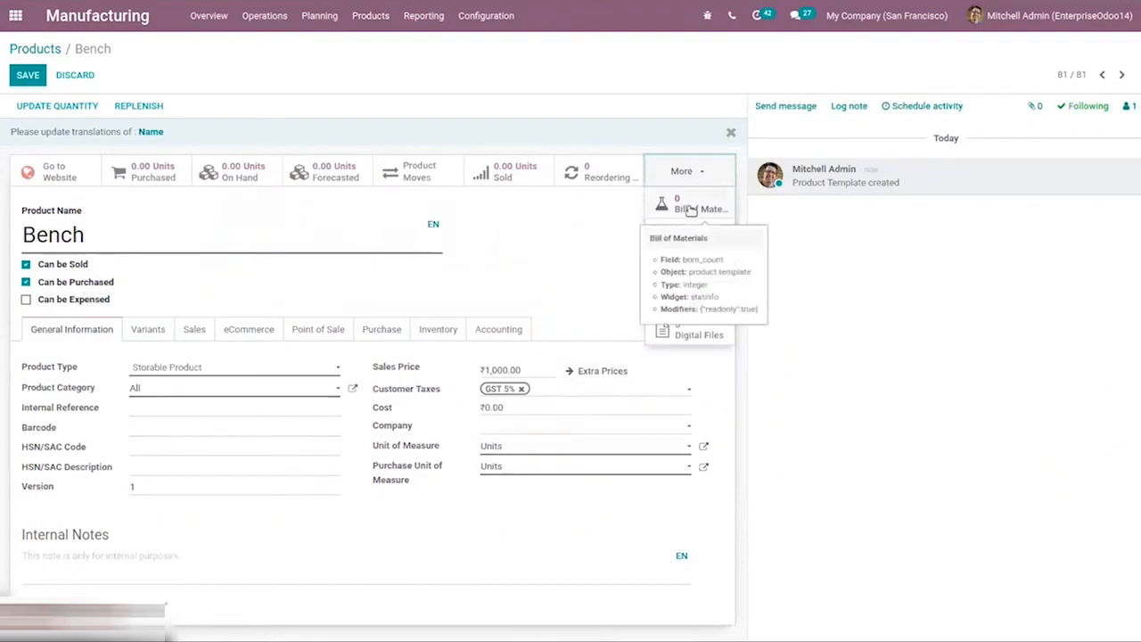
click(691, 208)
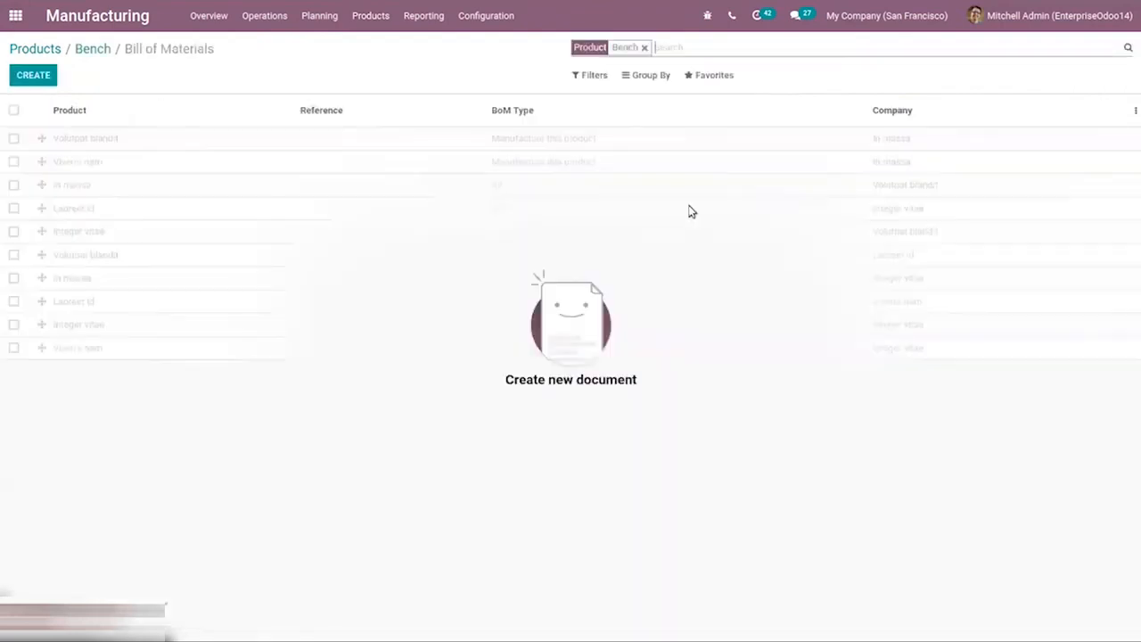
click(37, 75)
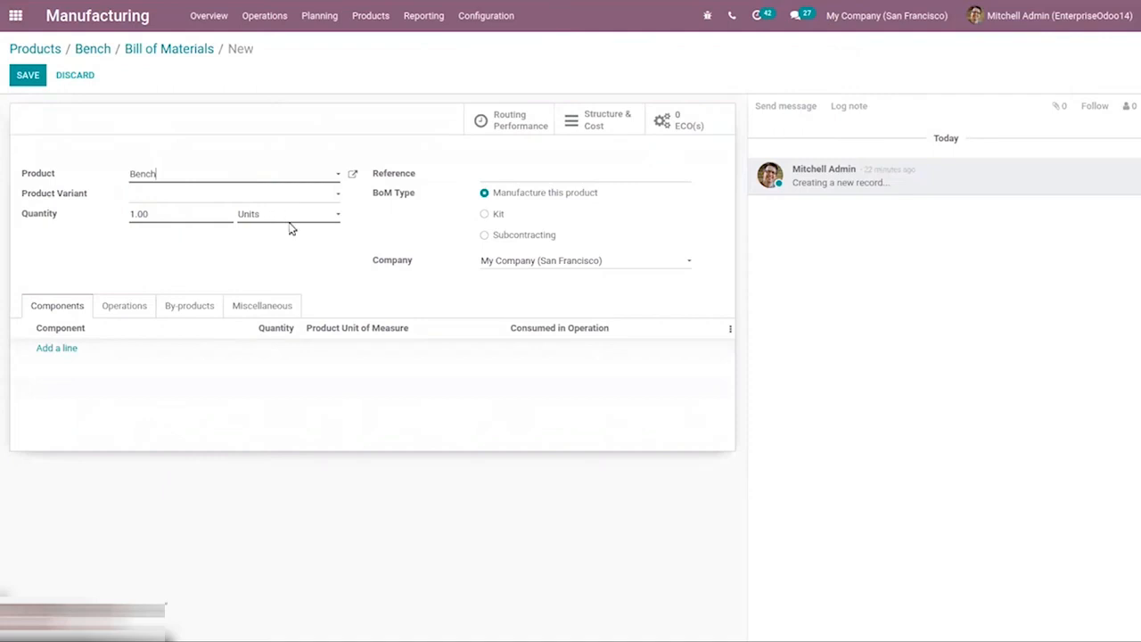
click(136, 175)
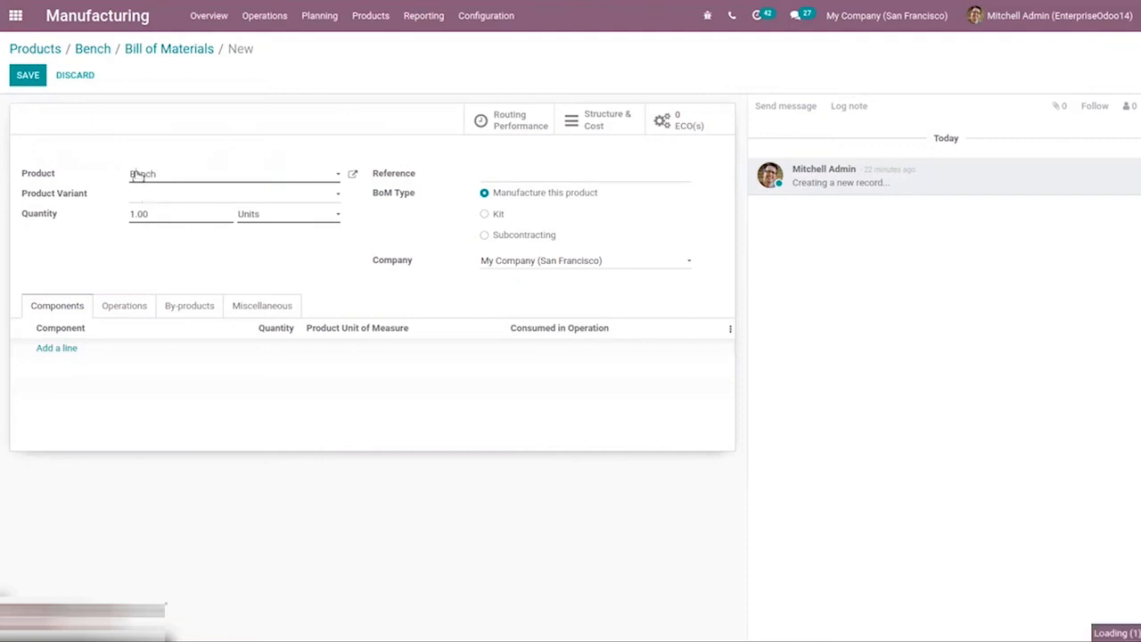
click(114, 173)
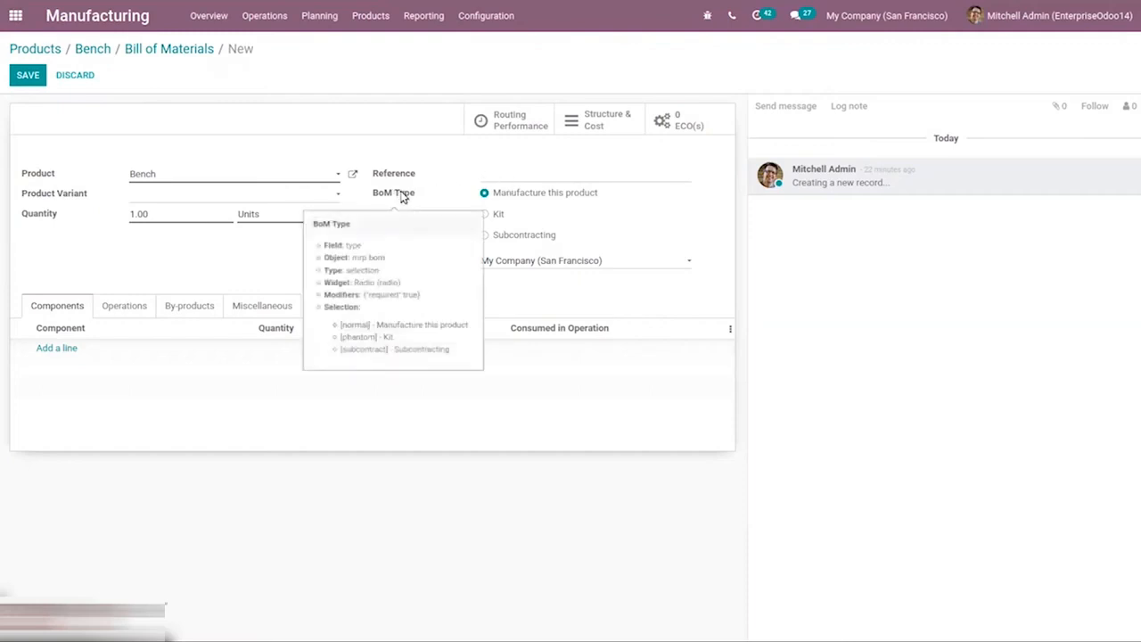
Step: Try the Kit and Subcontracting BoM types, adding Azure Interior and Deco Addict as subcontractors
click(485, 215)
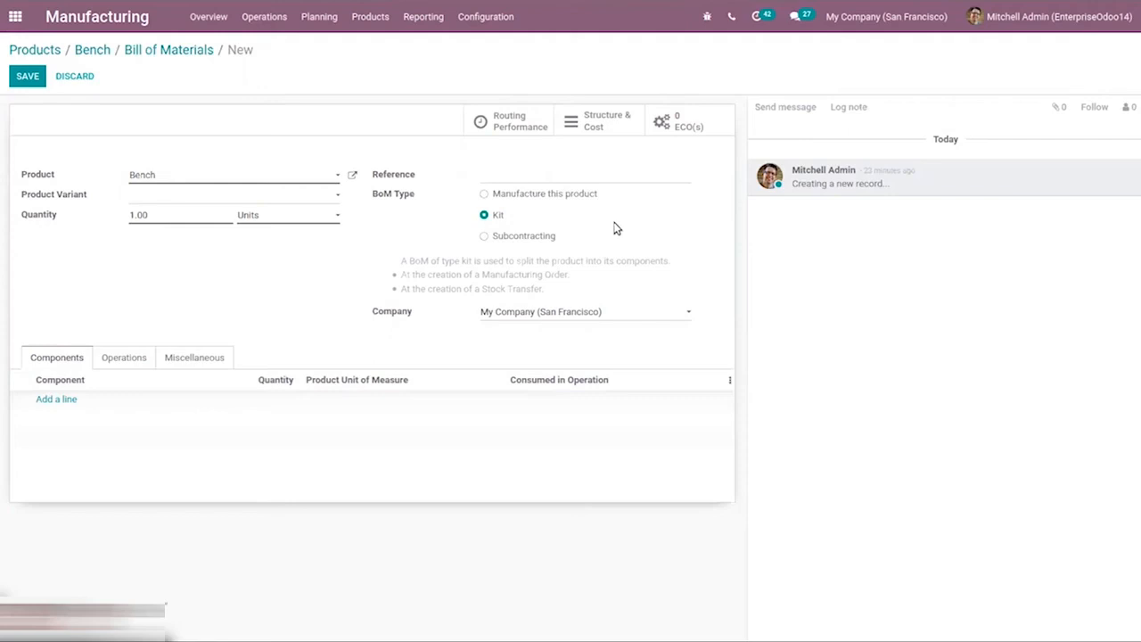
click(521, 241)
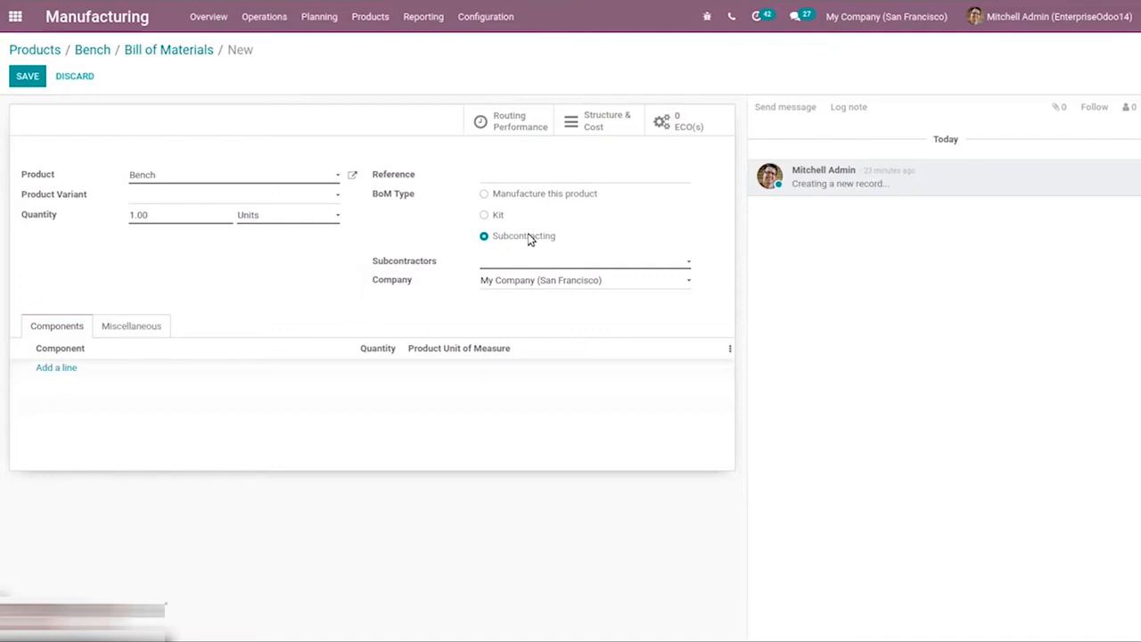
click(517, 258)
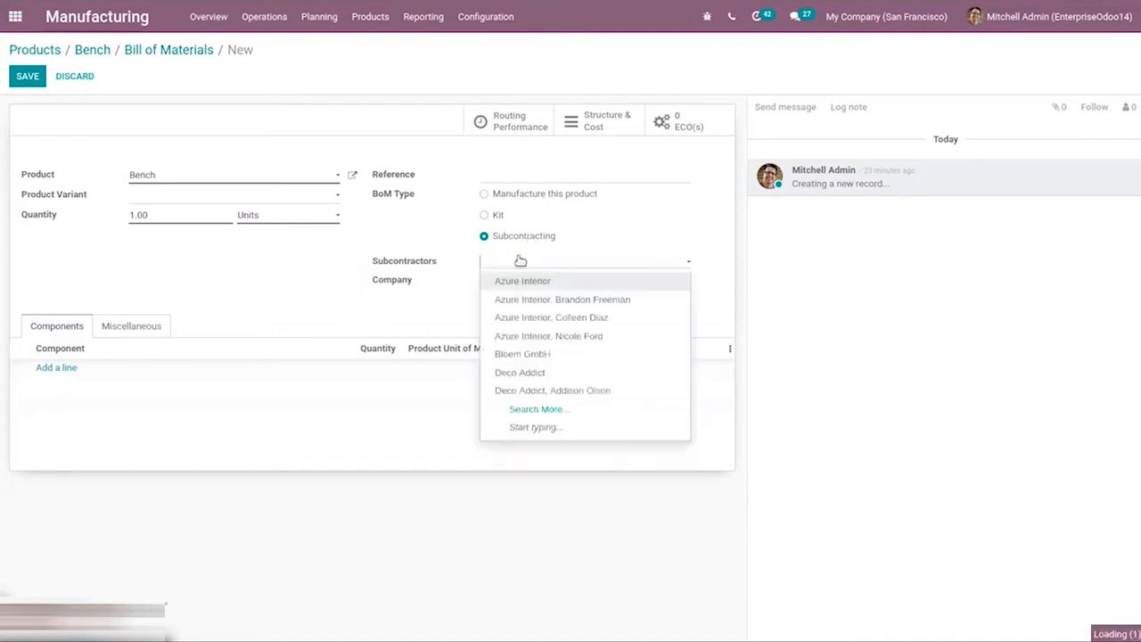
click(523, 281)
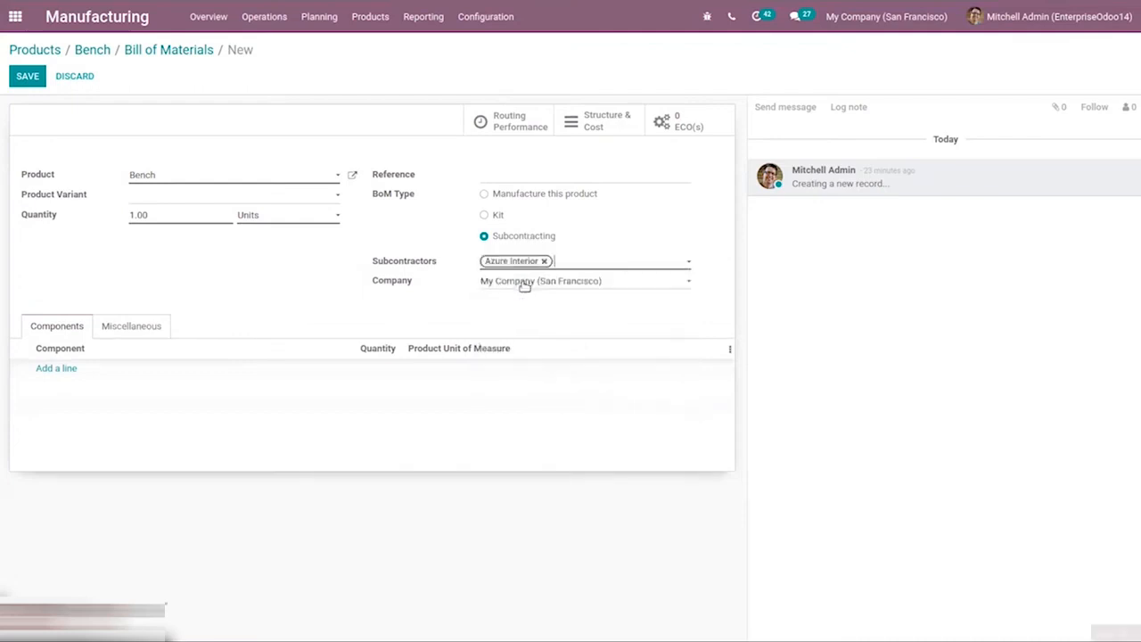
click(565, 265)
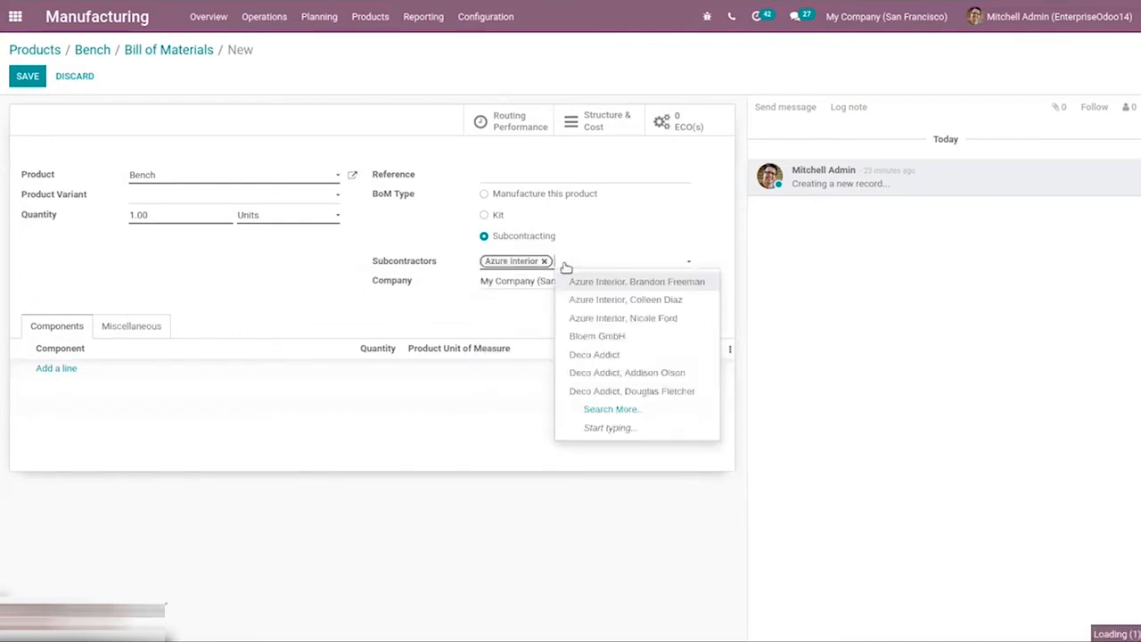
click(594, 355)
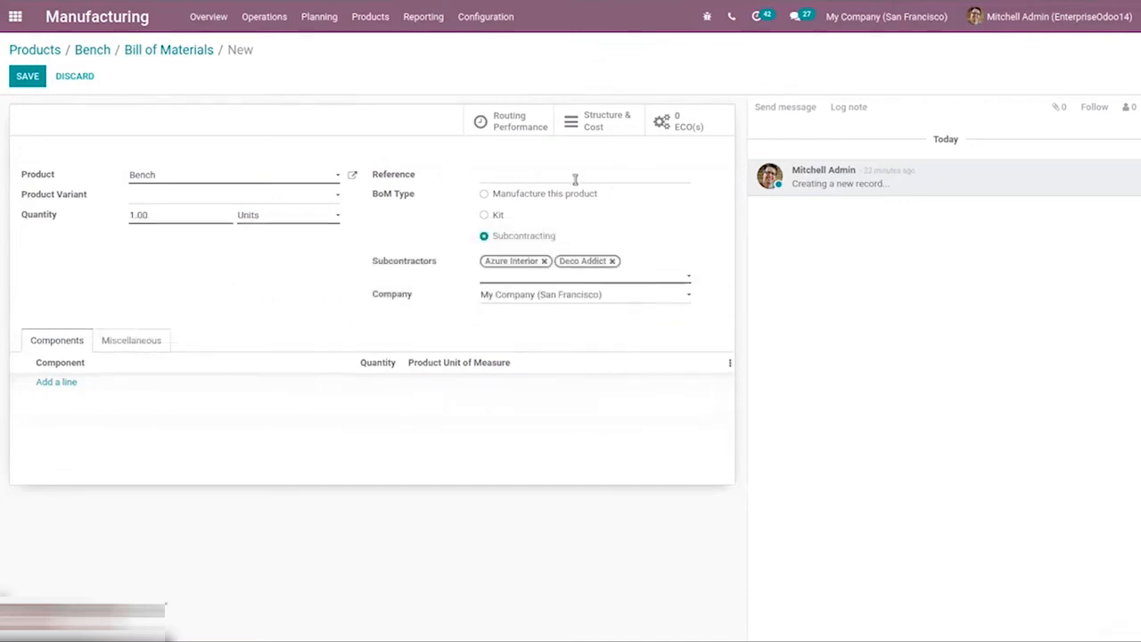
Step: Remove both subcontractors and return the BoM type to Manufacture this product
click(612, 260)
click(544, 261)
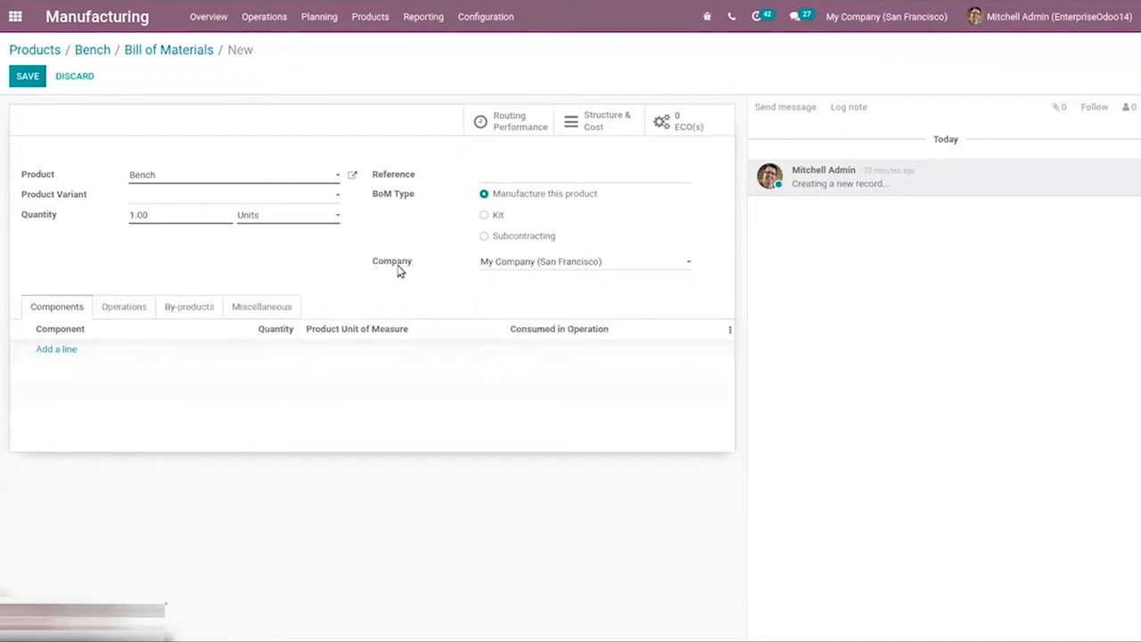
mouse_move(398, 271)
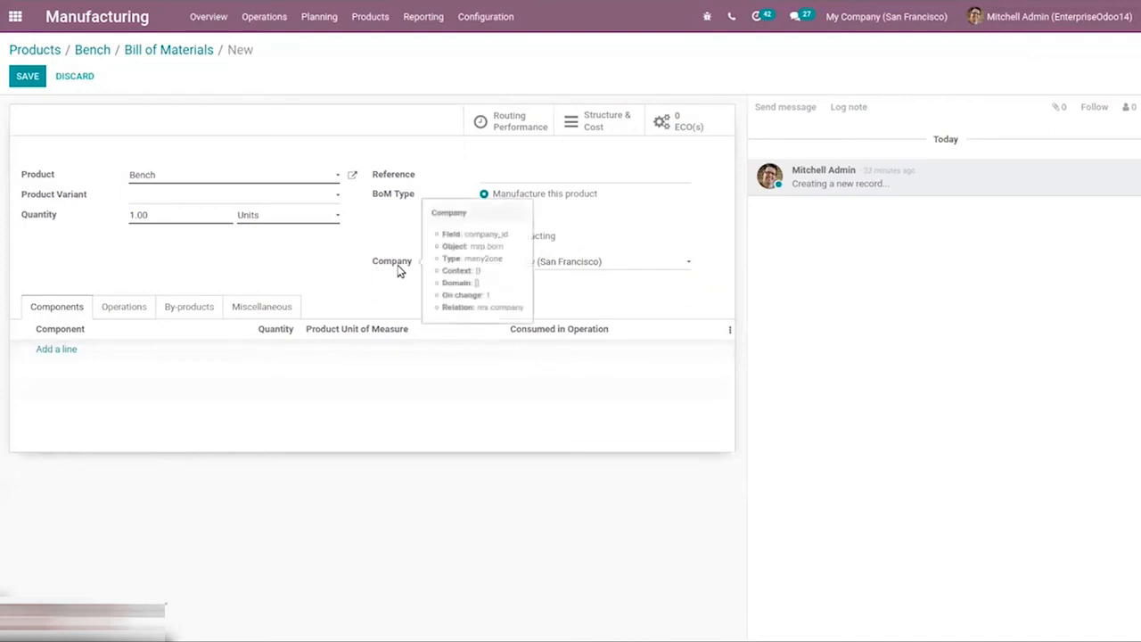
Step: Add Wood Panel as the first component of the bill of materials with a quantity of 1
click(56, 349)
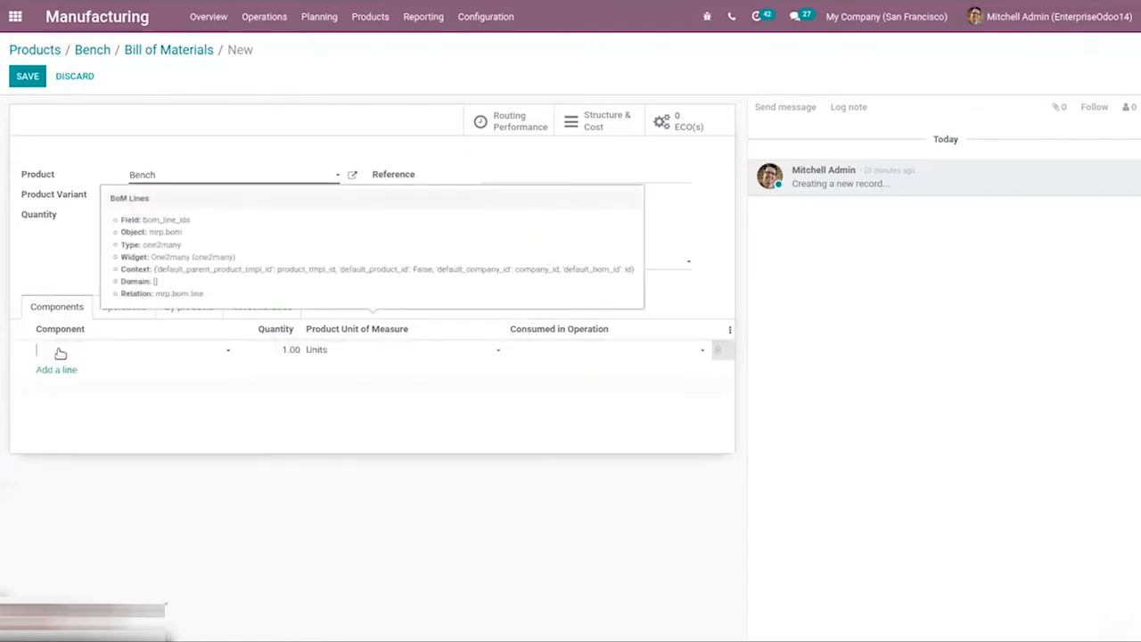
click(60, 353)
text(w)
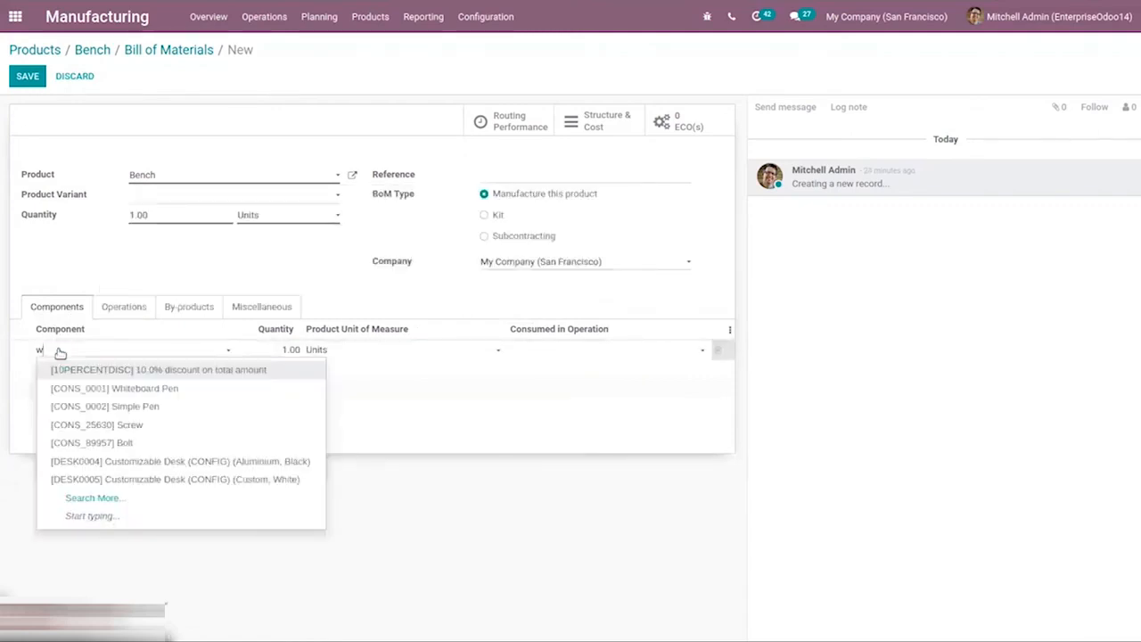
text(ood Panel)
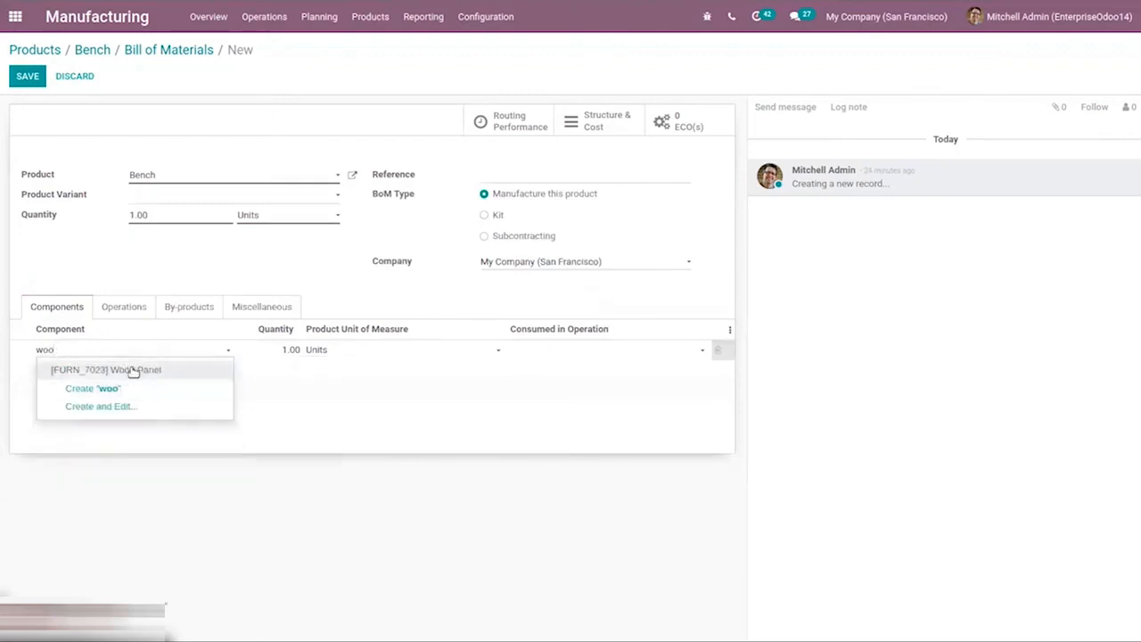
click(133, 371)
click(289, 350)
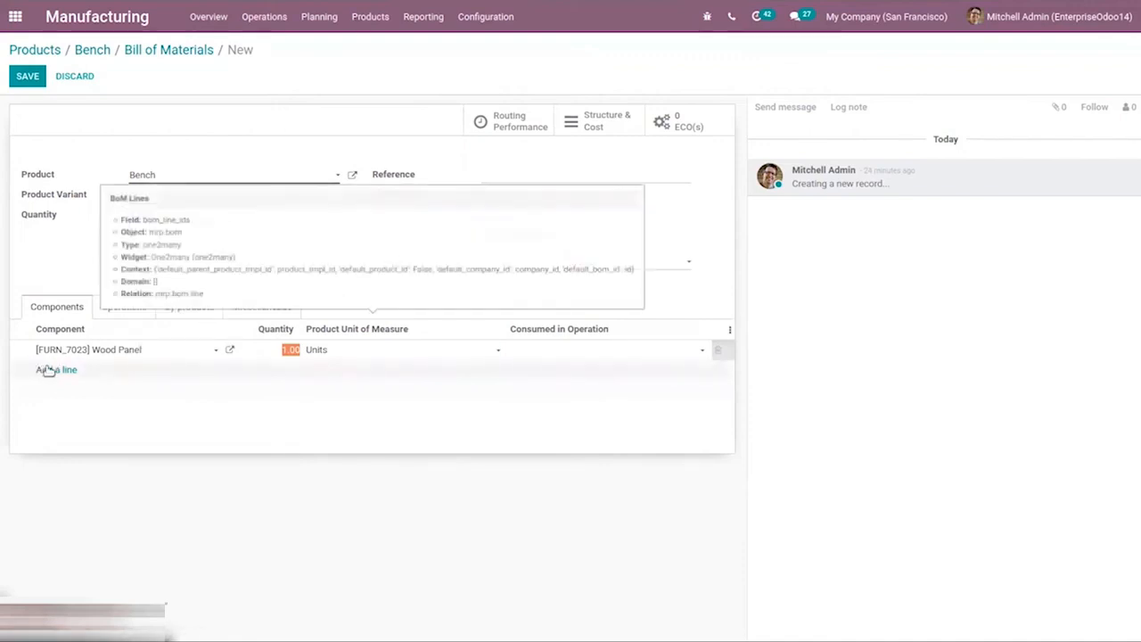
Step: Add Screw as the second component with a quantity of 3 and open another component line
click(49, 370)
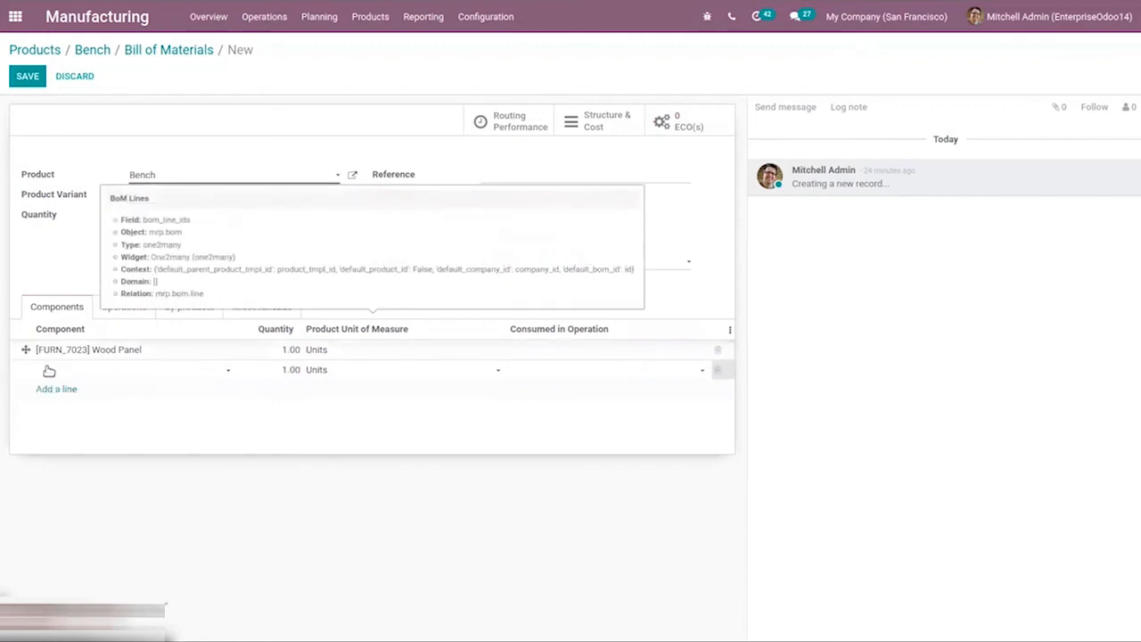
text(sc)
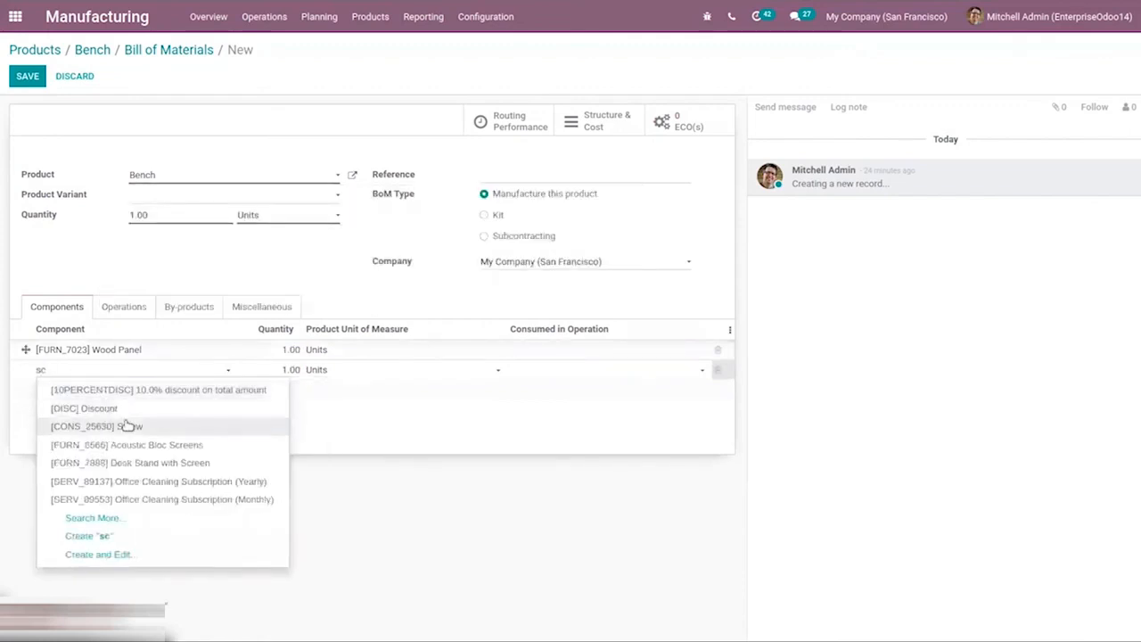
click(128, 426)
click(294, 370)
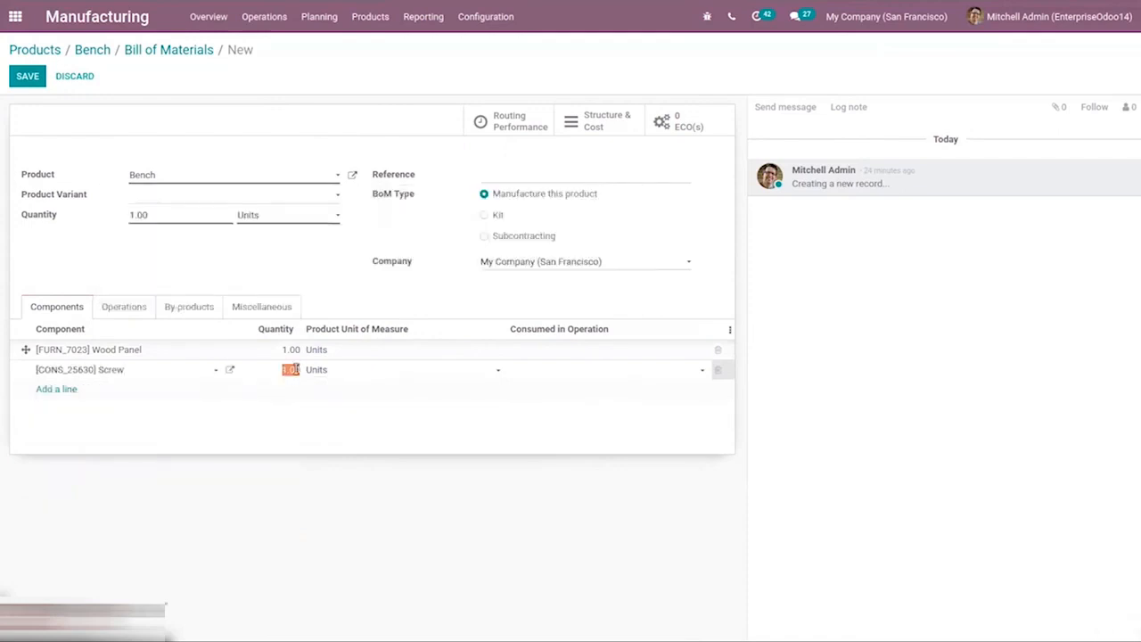
text(3)
click(69, 390)
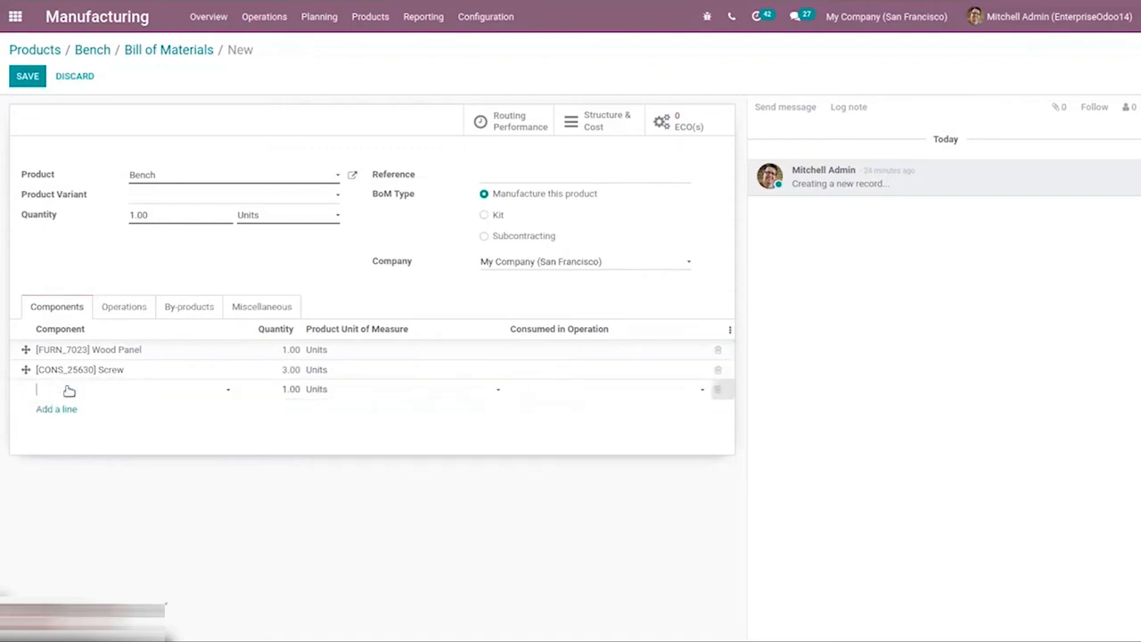
Step: Add Bolt as the third component with a quantity of 2 and save the Bench bill of materials
text(bo)
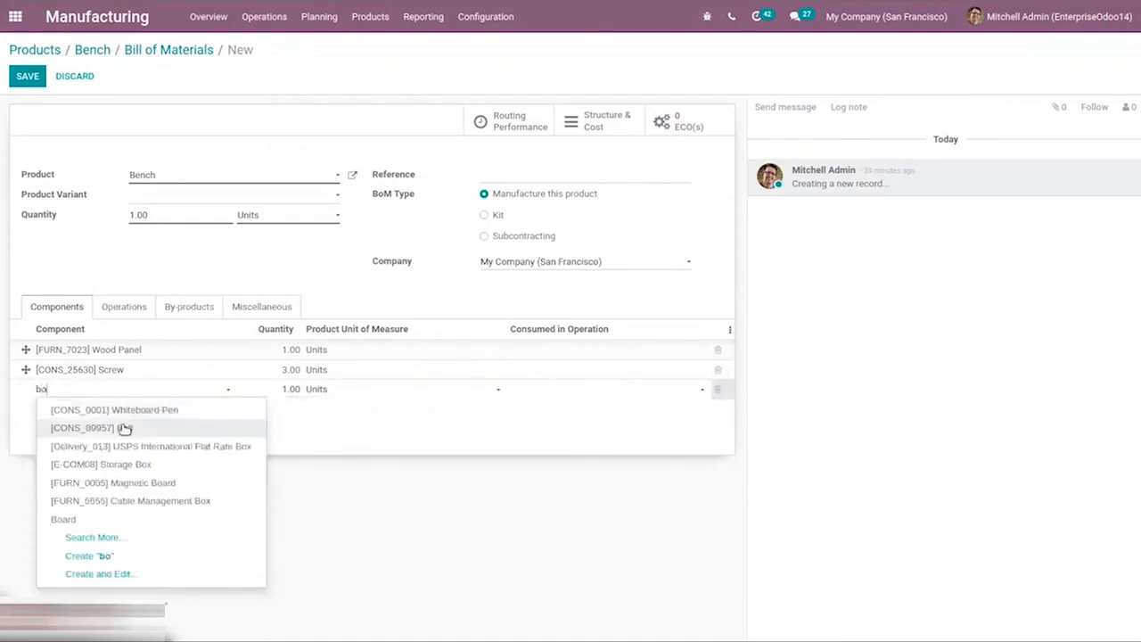
click(123, 429)
click(291, 389)
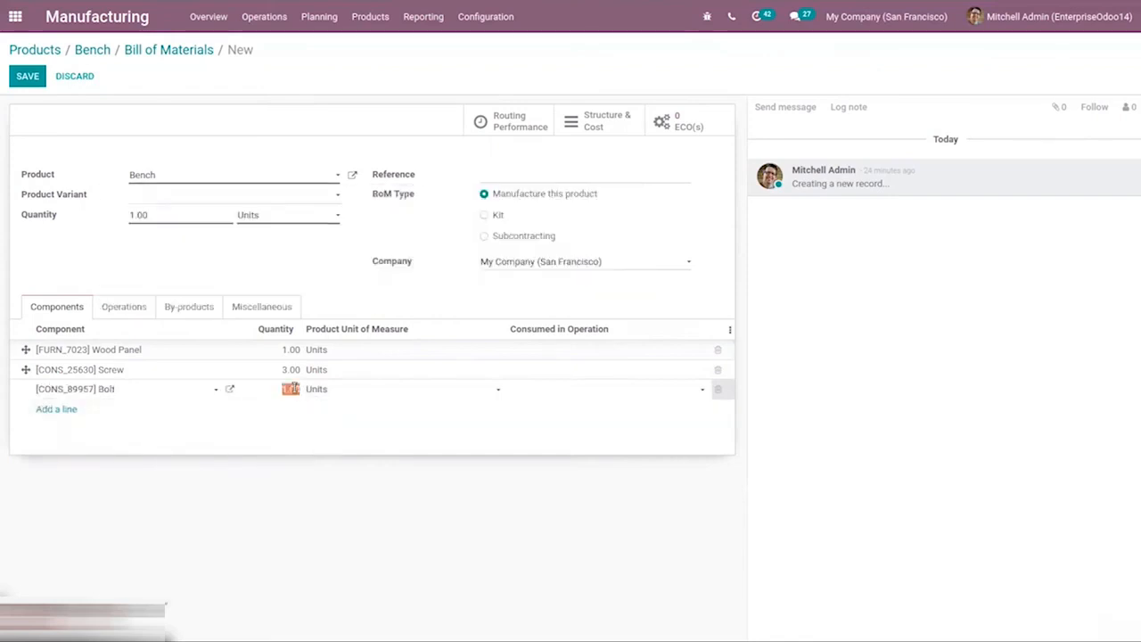
text(2)
click(706, 498)
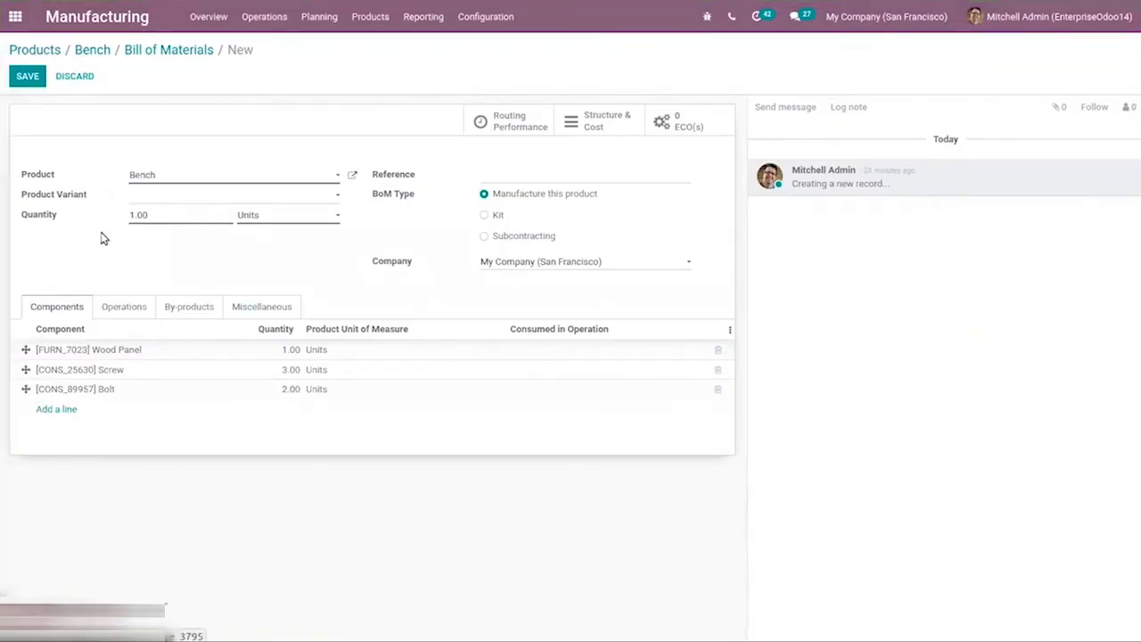
click(121, 308)
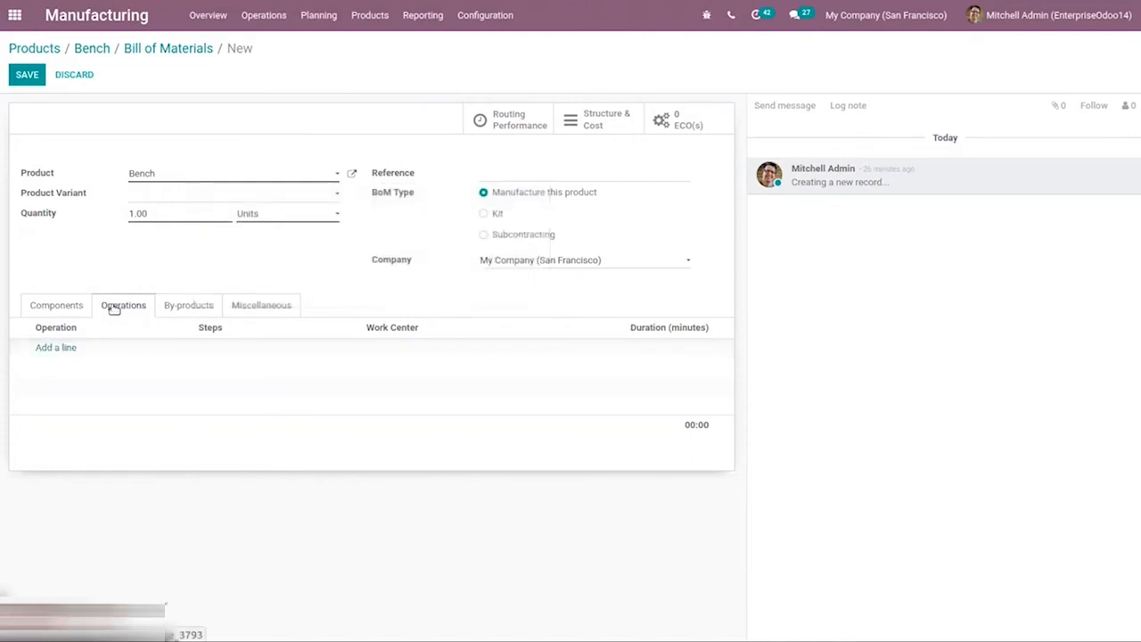
click(19, 73)
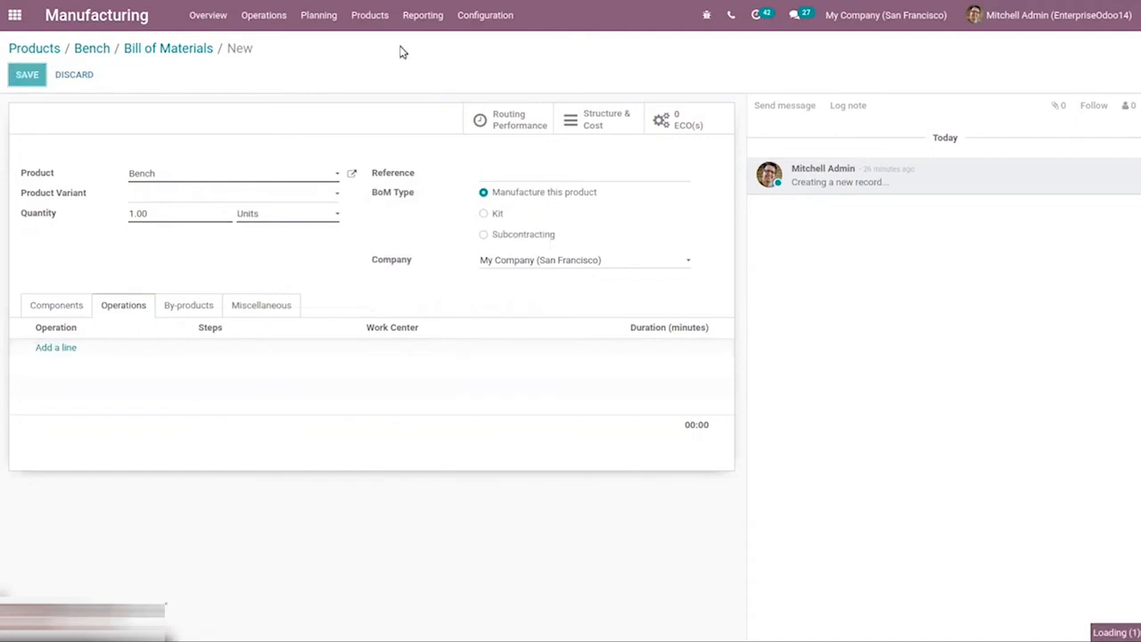
Step: Open the Manufacturing settings and review the Operations options, including Work Orders and Lock Quantities To Consume
click(471, 20)
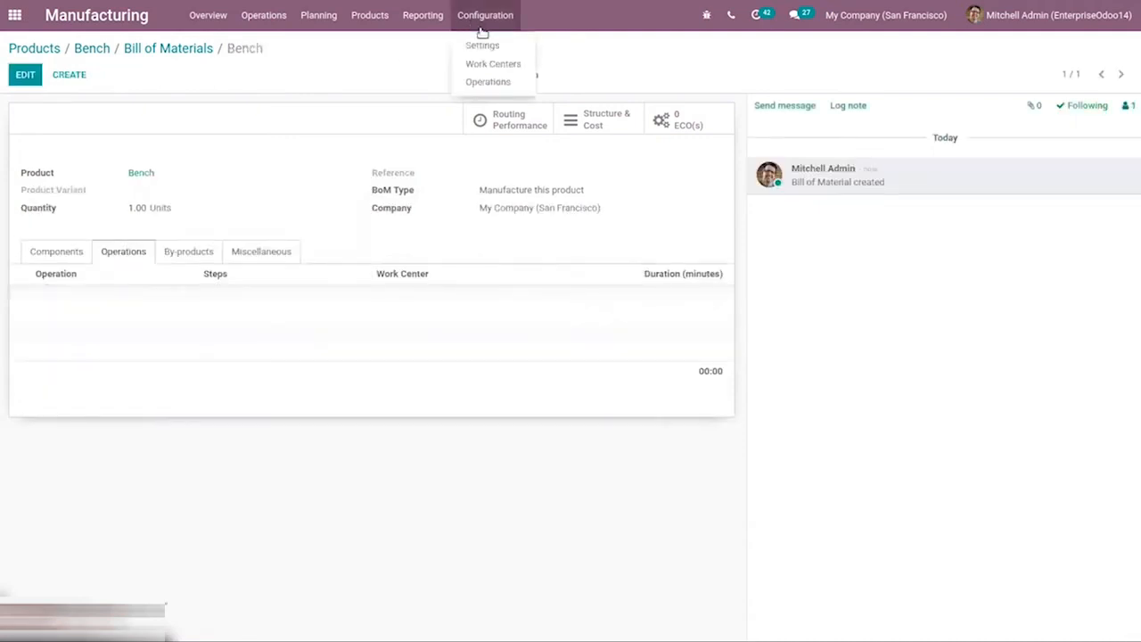
click(483, 44)
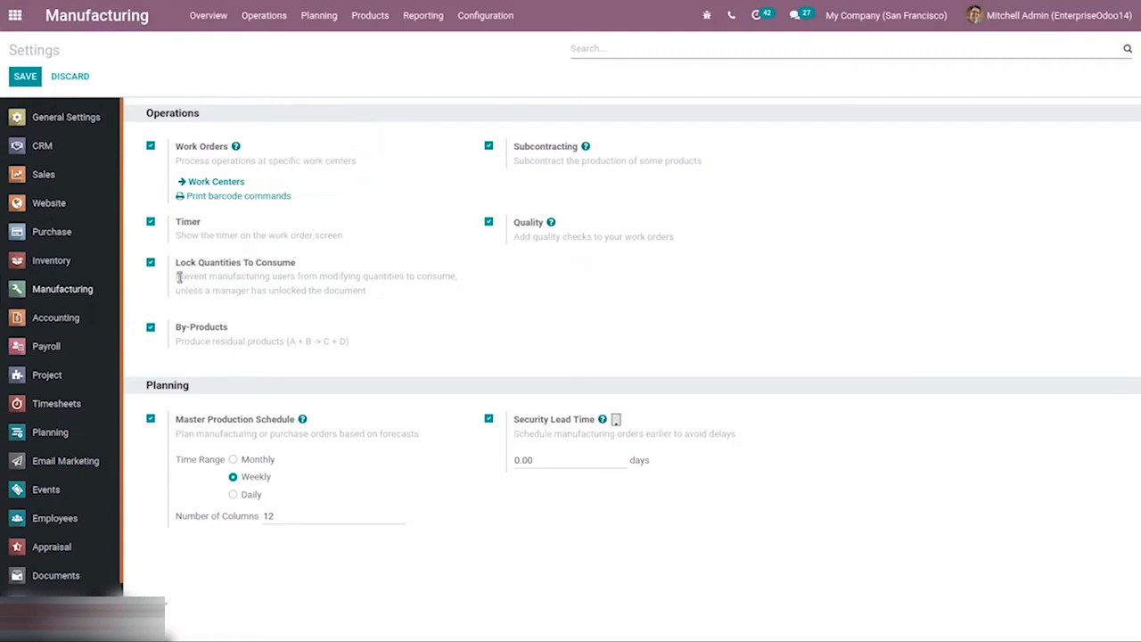
mouse_move(272, 269)
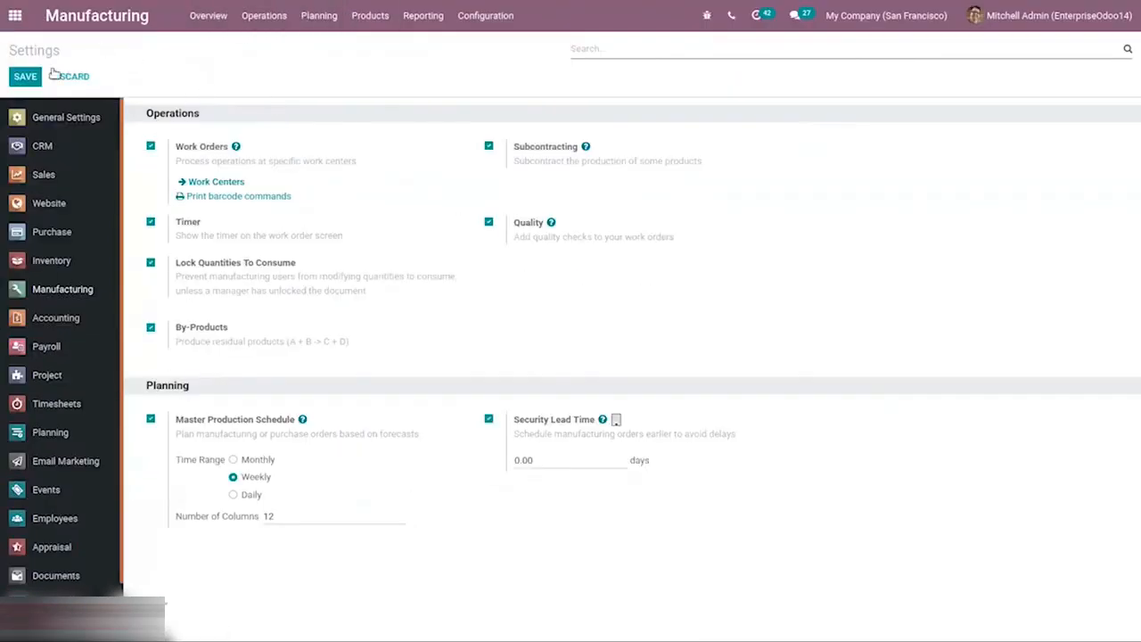
Step: Reopen the Bench bill of materials from the list of bills of materials for editing
click(382, 19)
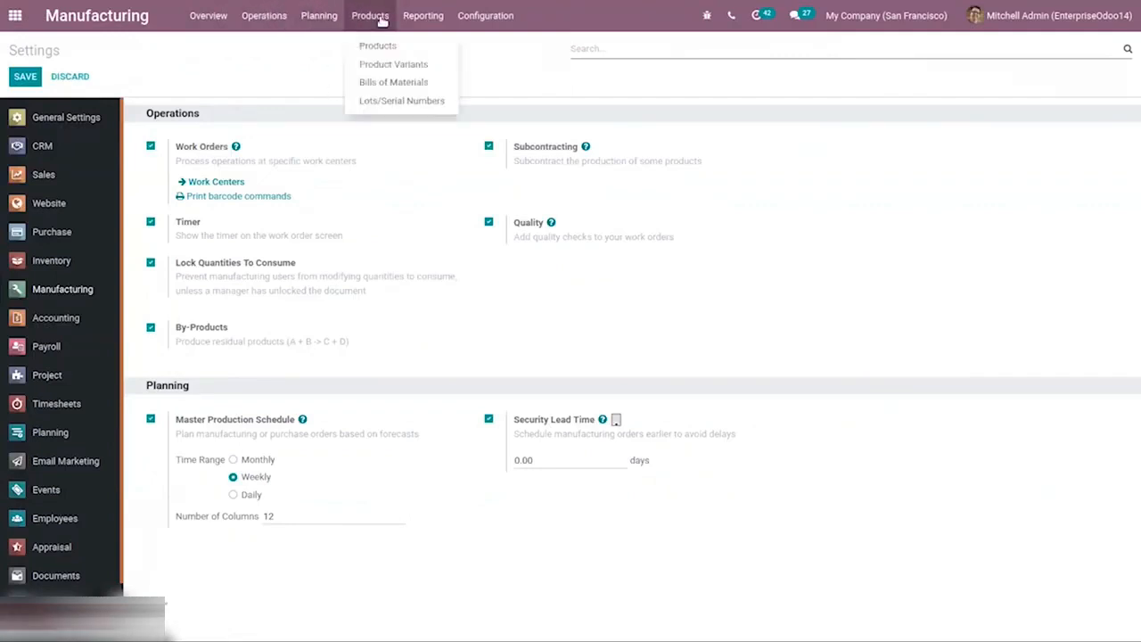
click(414, 83)
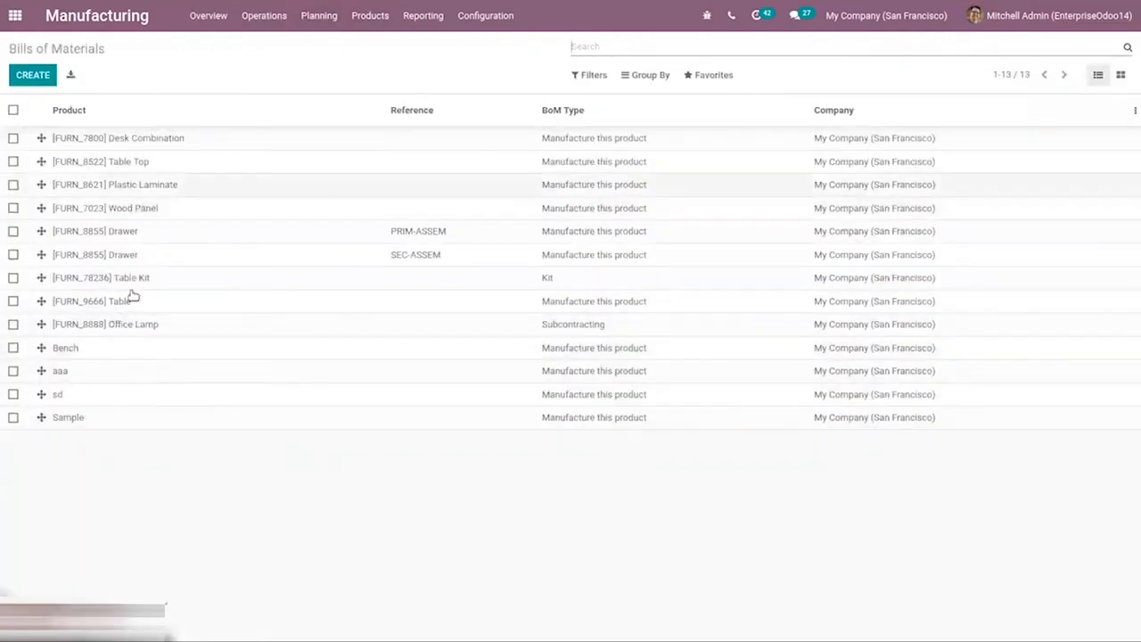
click(92, 349)
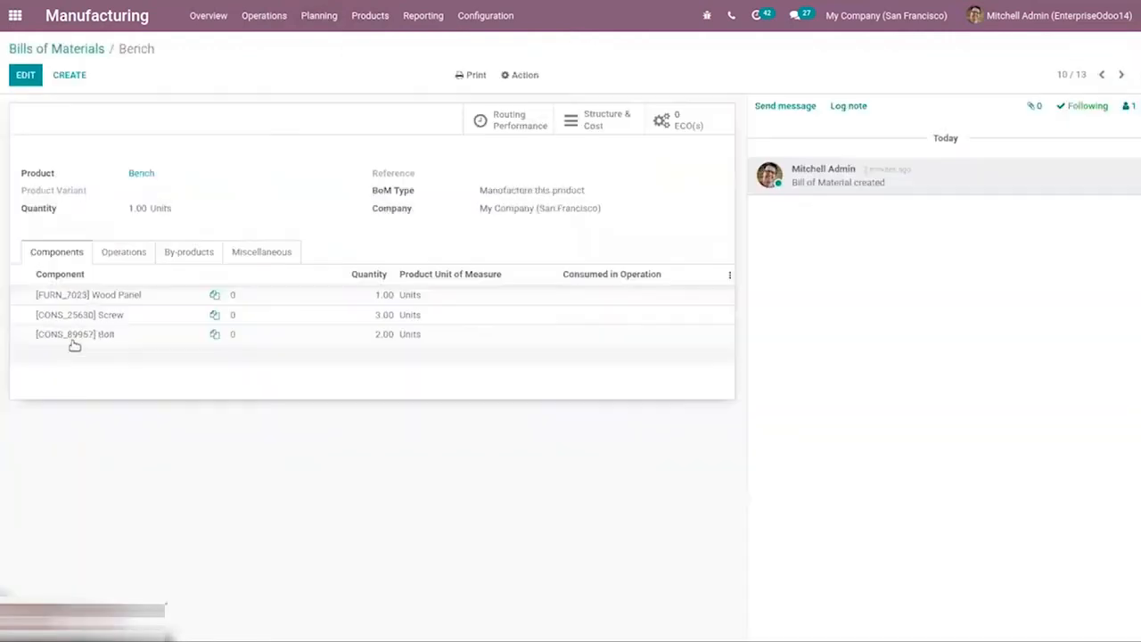
click(18, 80)
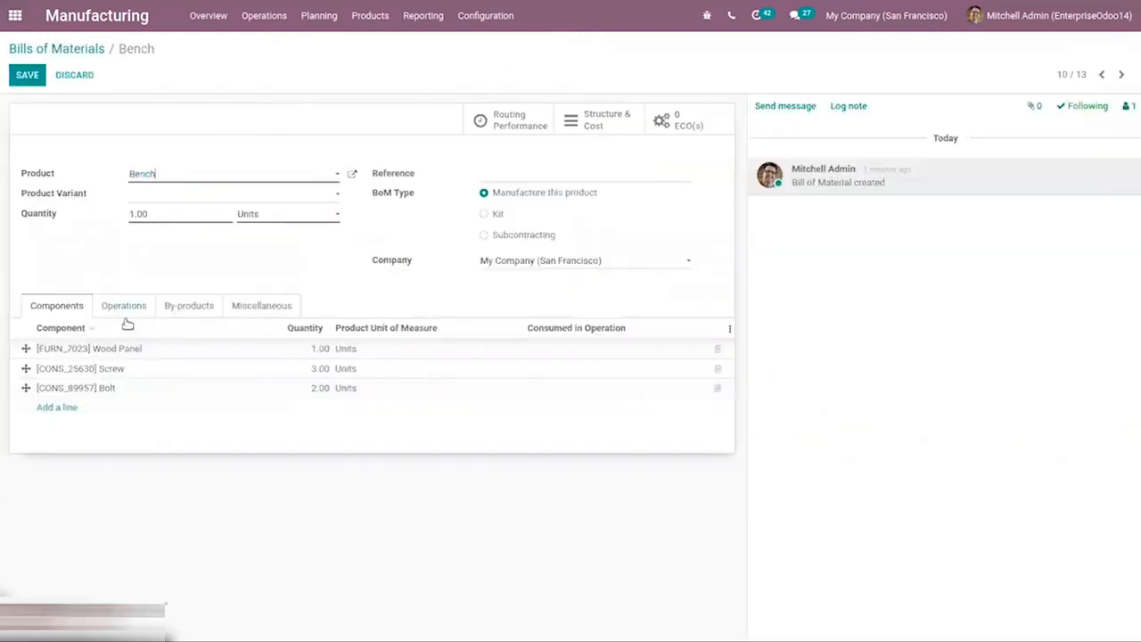
Step: Start a new operation named Cutting on the bill of materials with Assembly Line 1 as its work center
click(121, 304)
click(45, 349)
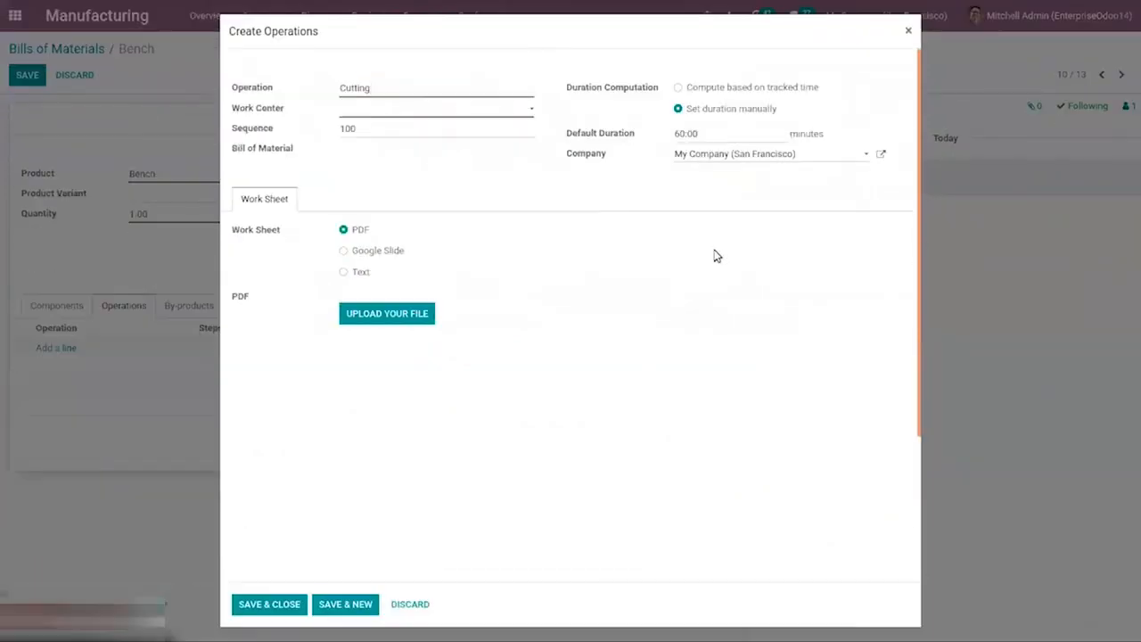
click(475, 109)
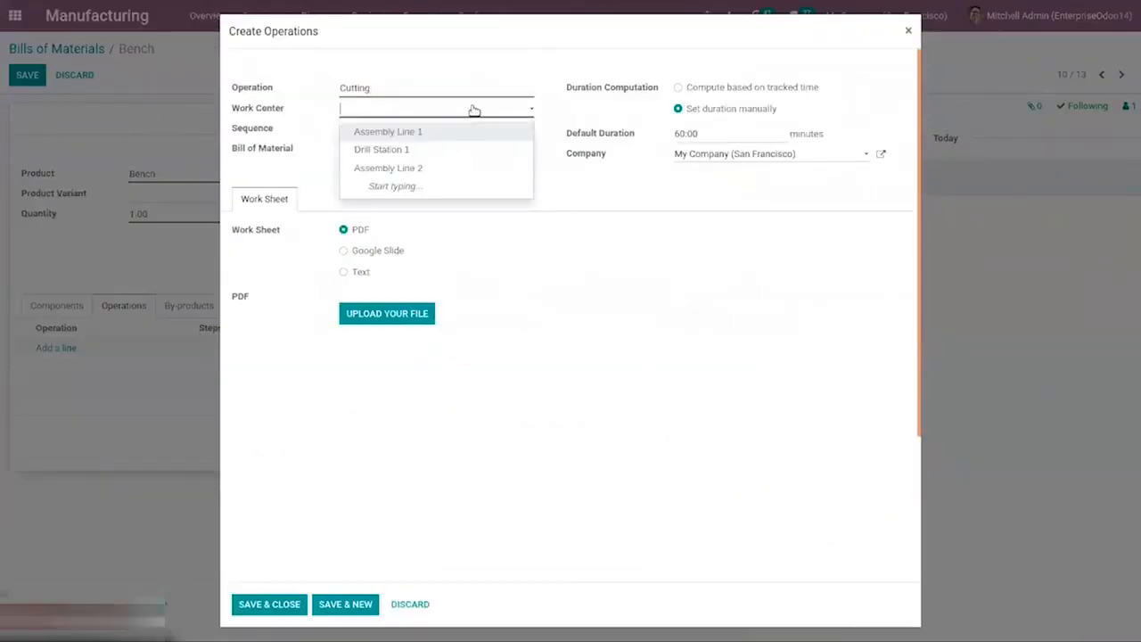
click(393, 132)
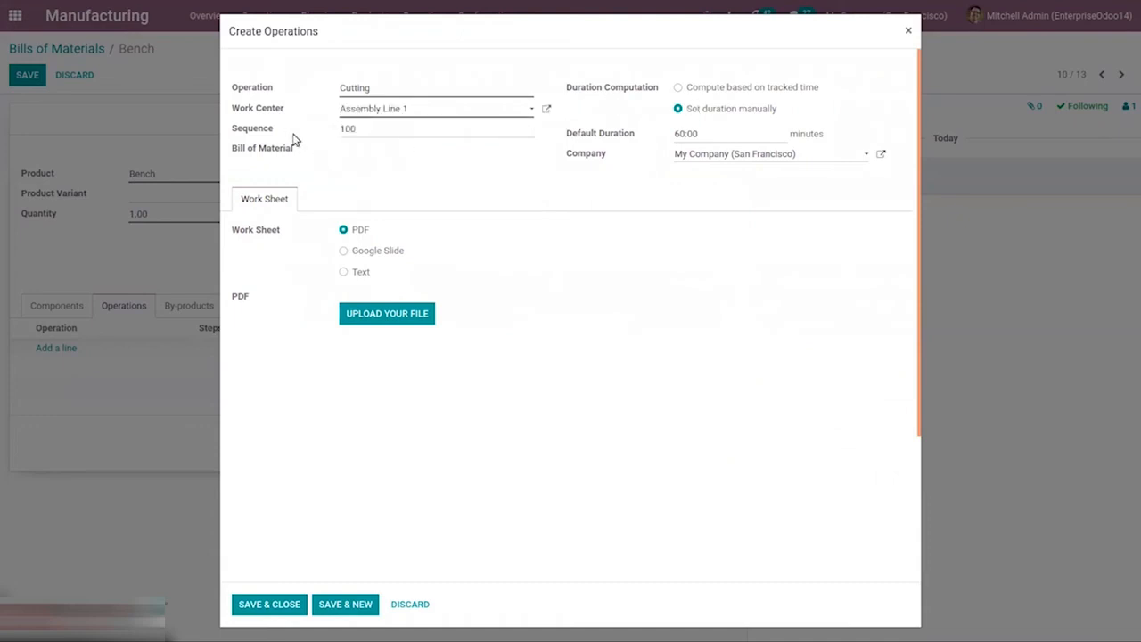
Step: Try the tracked-time duration option, return to manual duration, set Cutting's default duration to 00:30 and save the operation
click(703, 91)
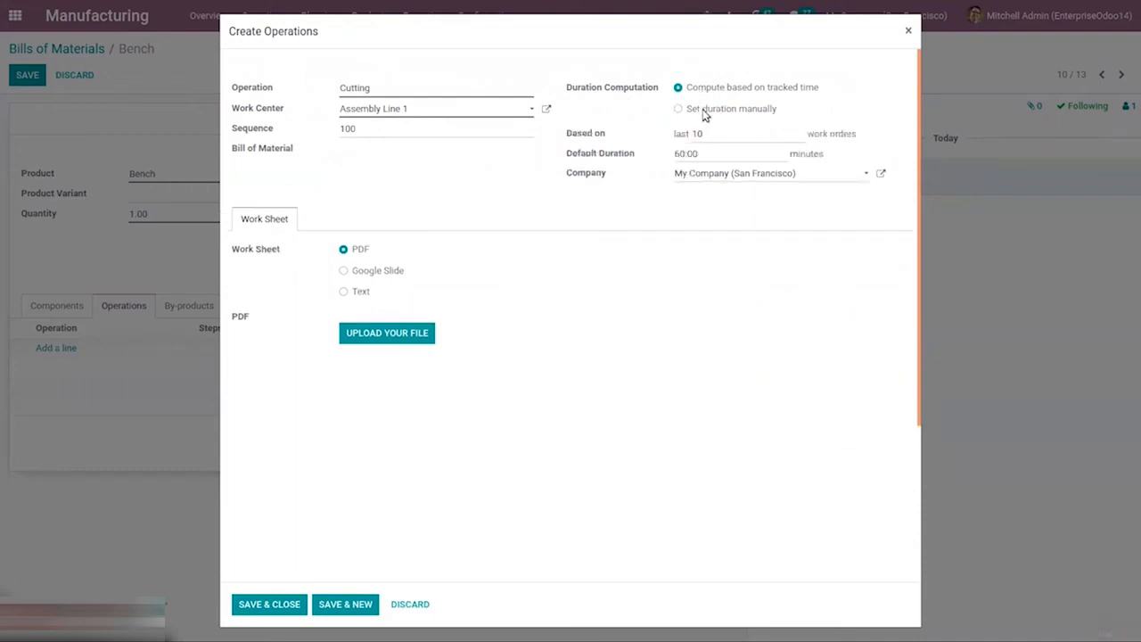
click(705, 109)
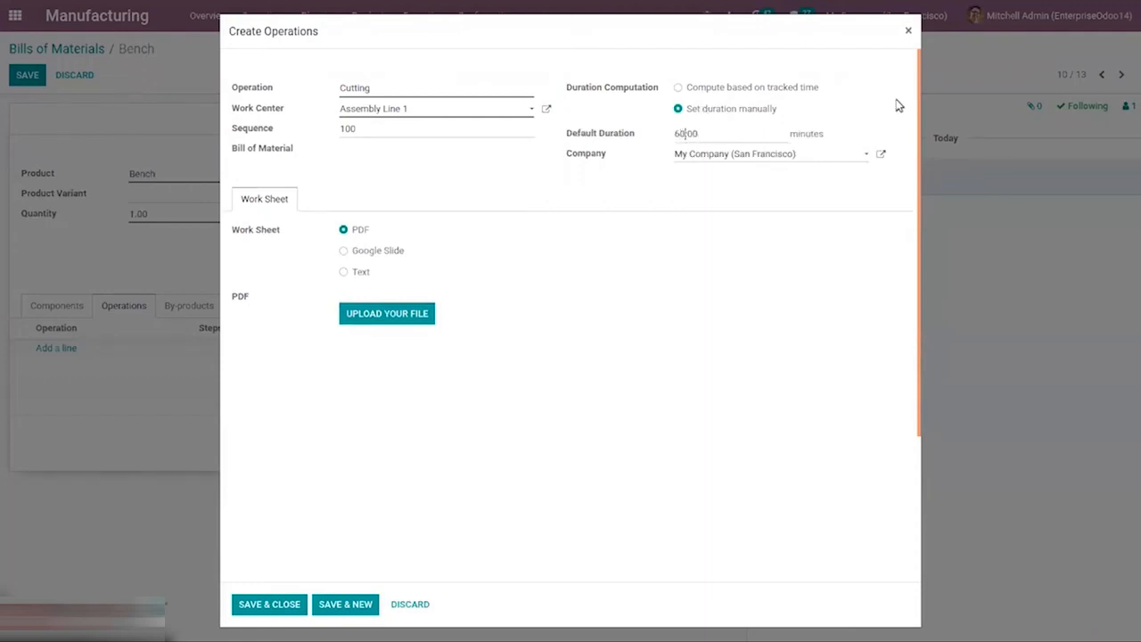
key(BackSpace)
key(BackSpace)
text(00)
key(BackSpace)
text(3)
click(266, 607)
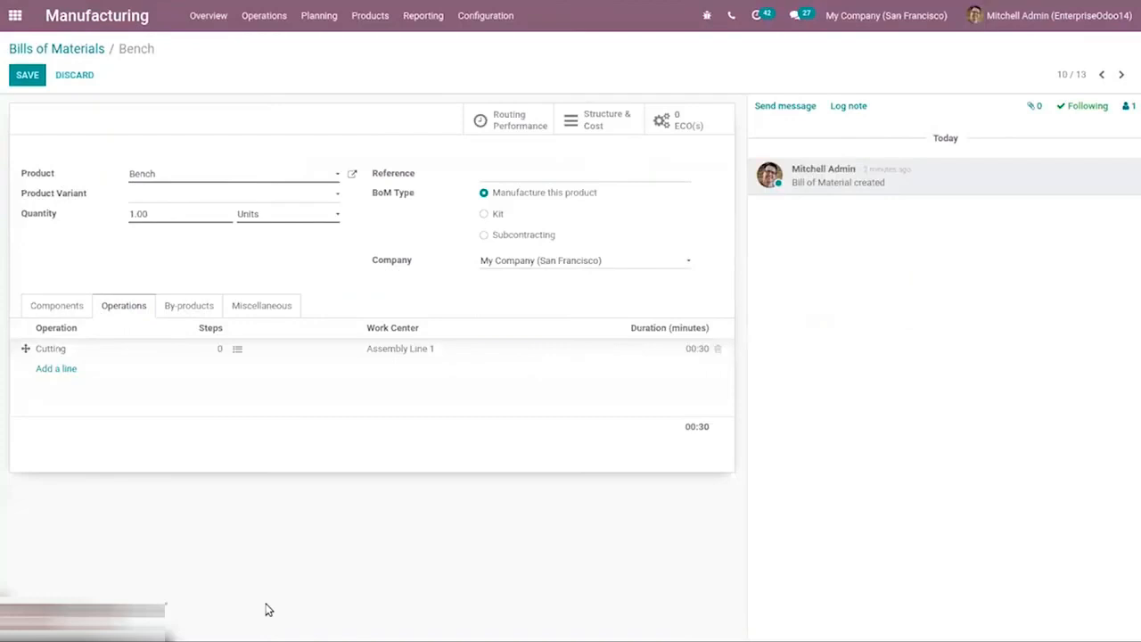
Step: Add a second operation named Assembling at Assembly Line 2 with a default duration of 00:20 and save it
click(41, 371)
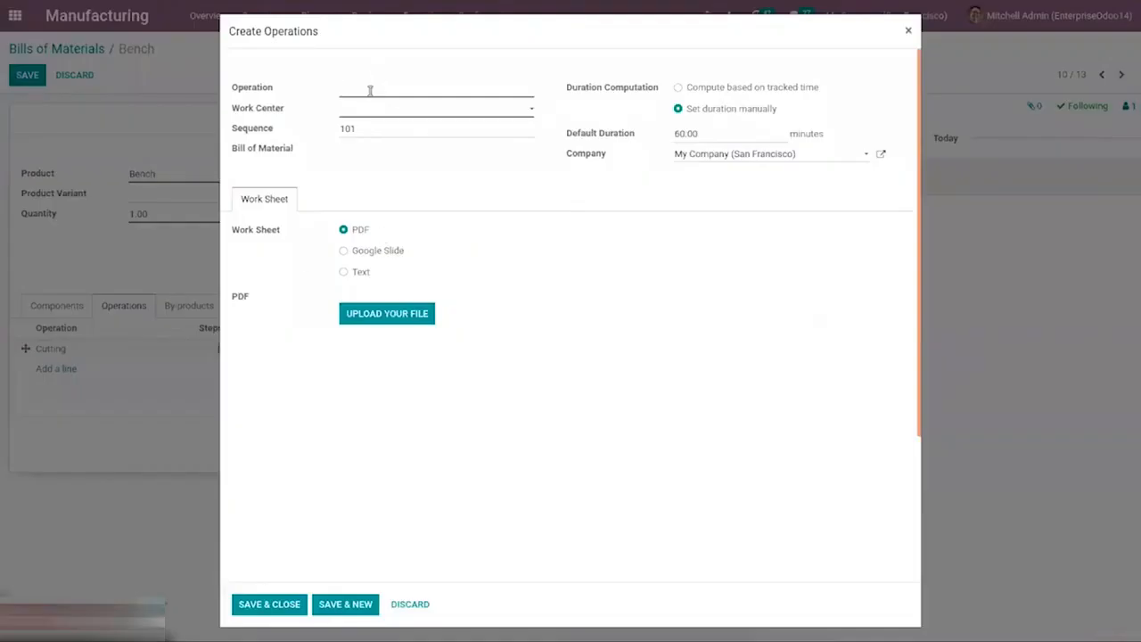
text(Assembling)
click(371, 108)
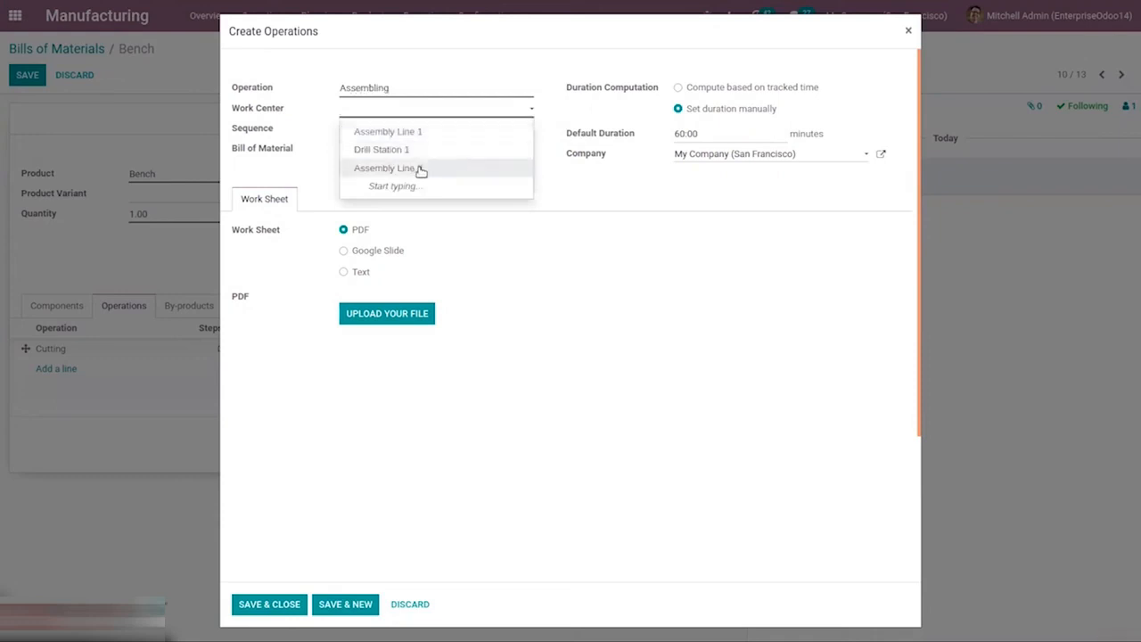
click(421, 170)
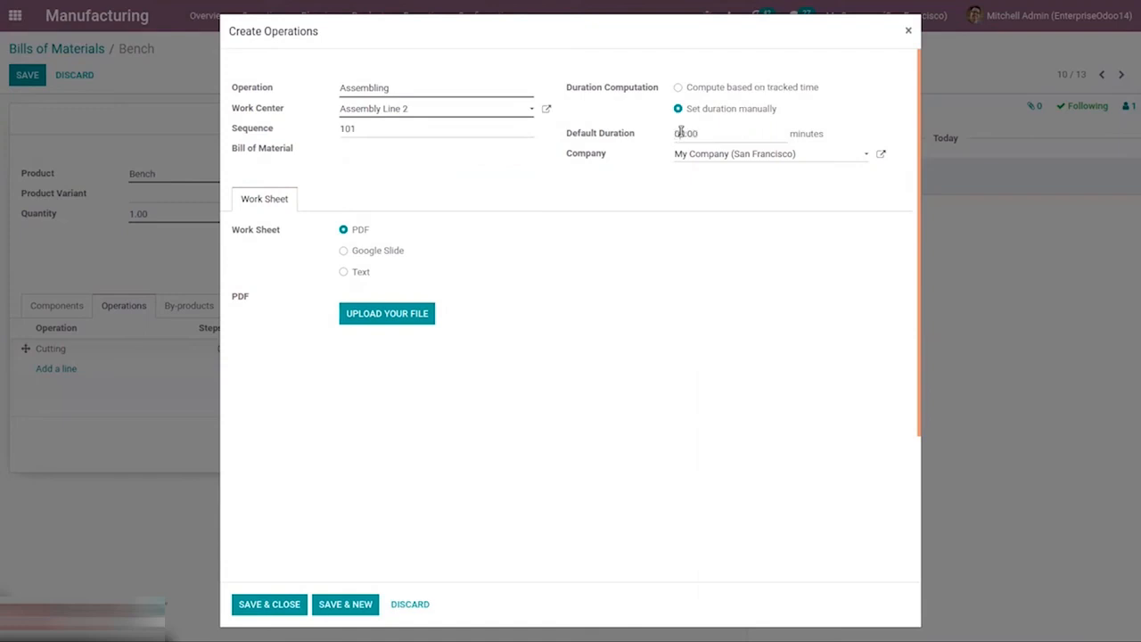
key(BackSpace)
text(2)
click(262, 605)
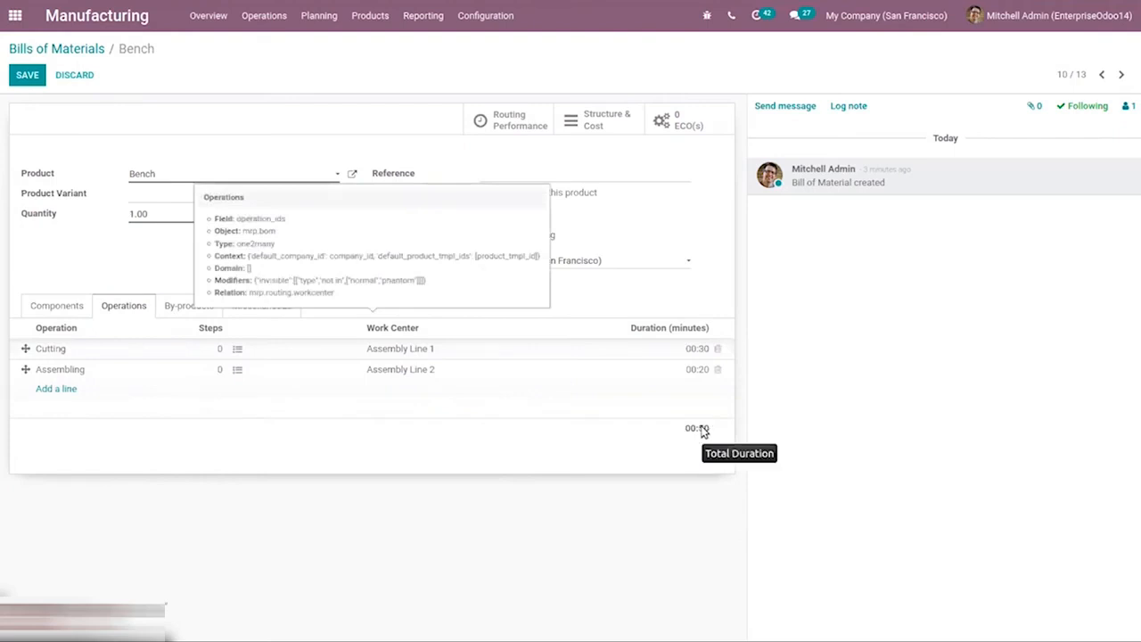
Step: Add a by-product line with a newly created storable product named Wood
click(181, 313)
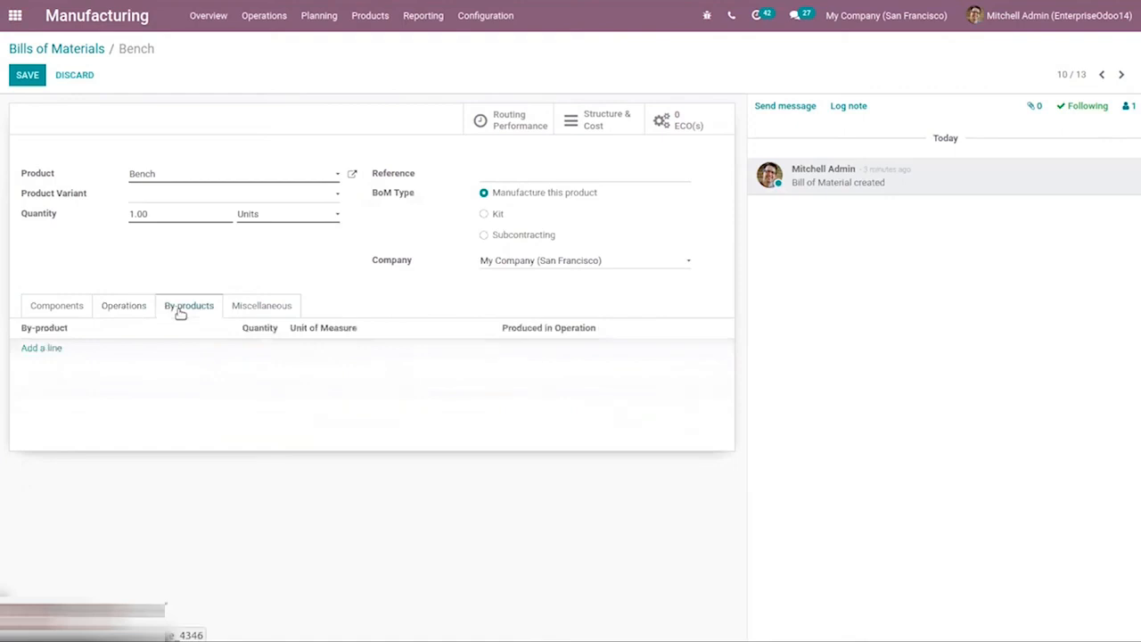
click(32, 348)
click(34, 348)
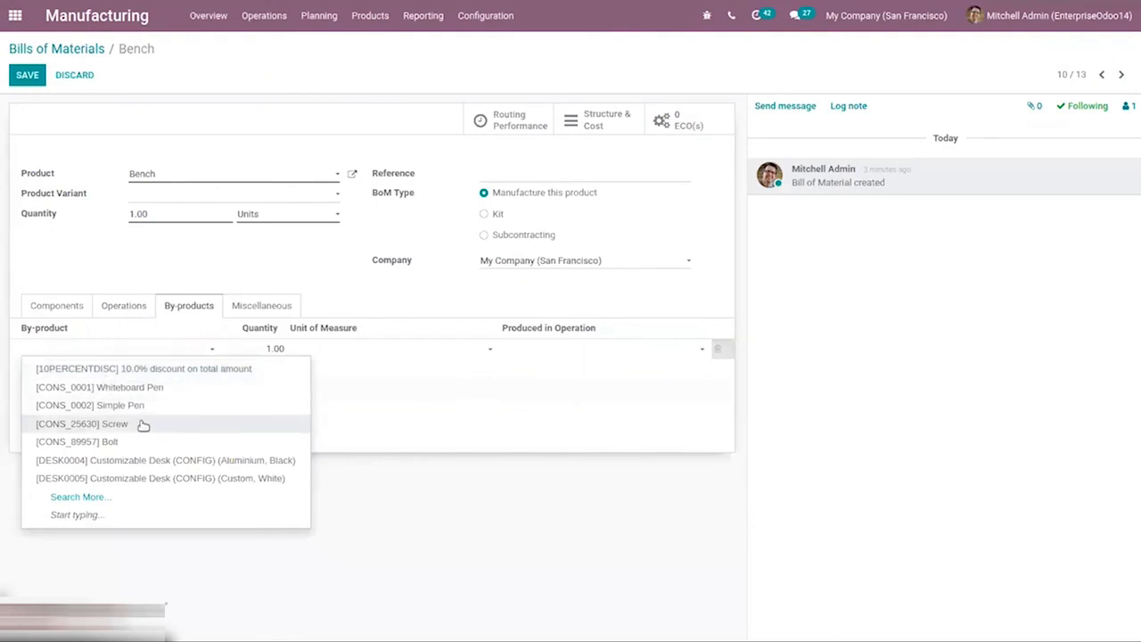
click(84, 499)
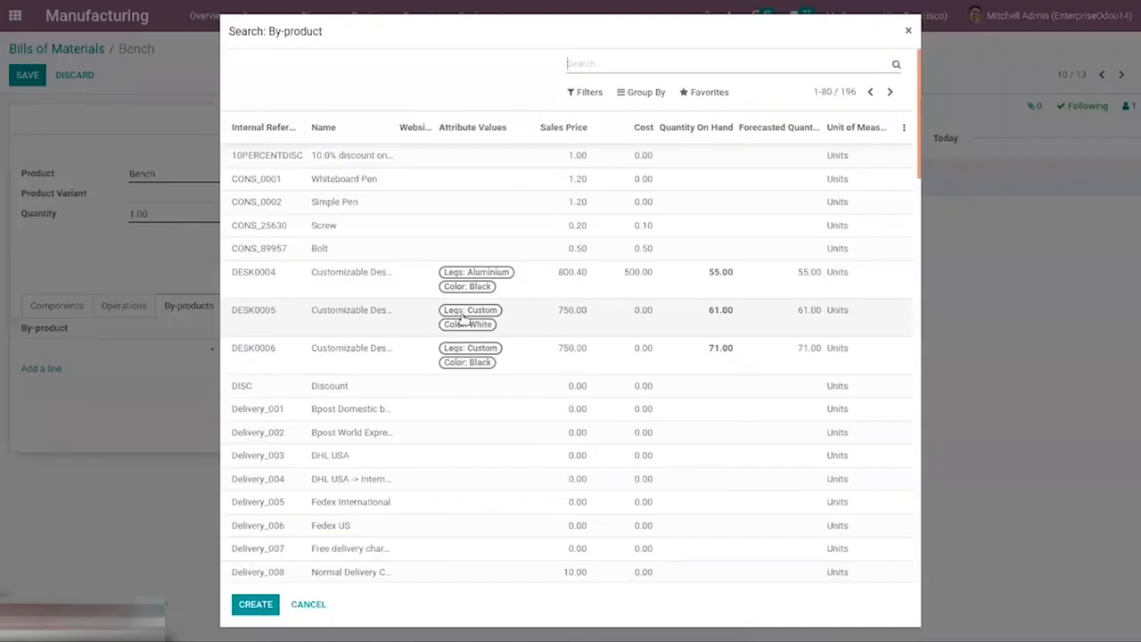
drag(917, 125, 926, 186)
drag(929, 247, 922, 283)
click(257, 605)
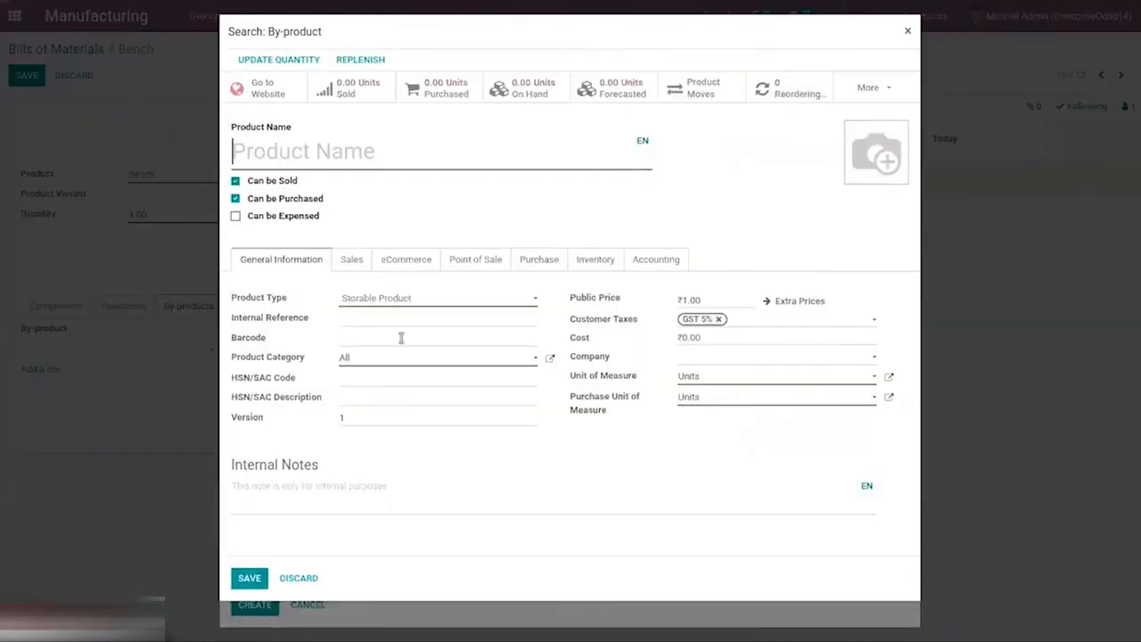
text(Wood)
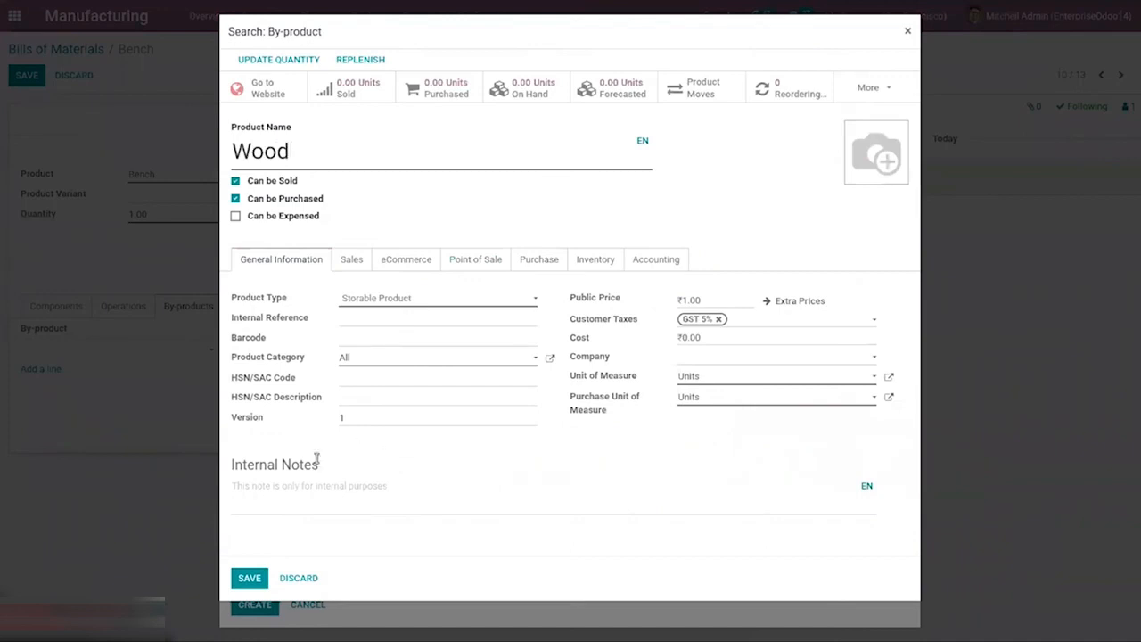
click(248, 577)
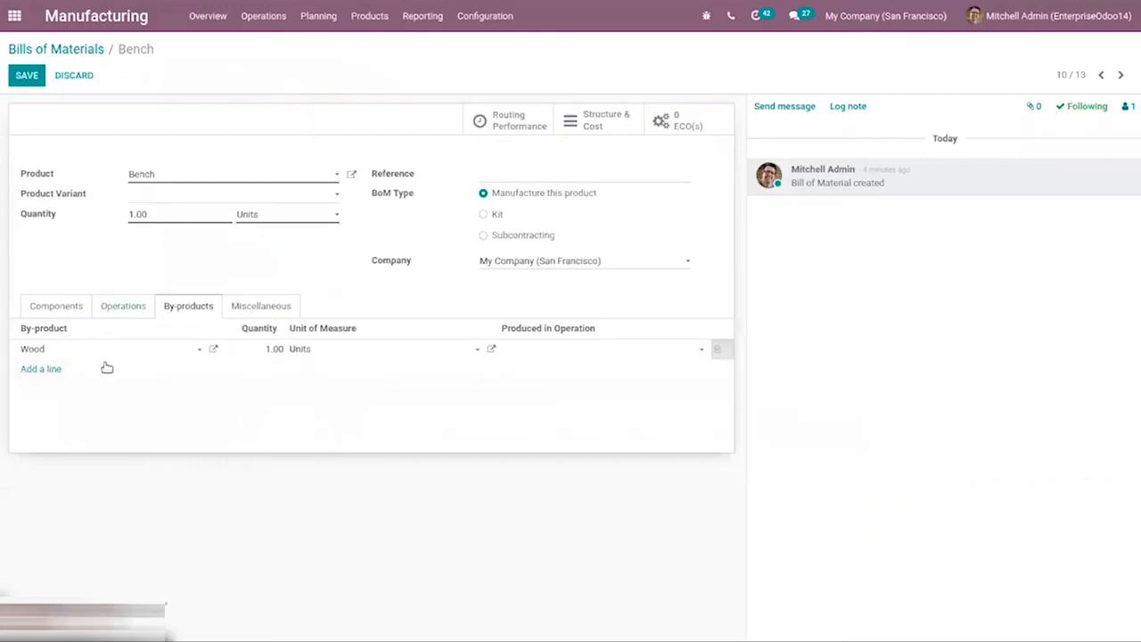
Step: Set Manufacturing Readiness to When all components are available and check the explanations of Version and Flexible Consumption
click(242, 307)
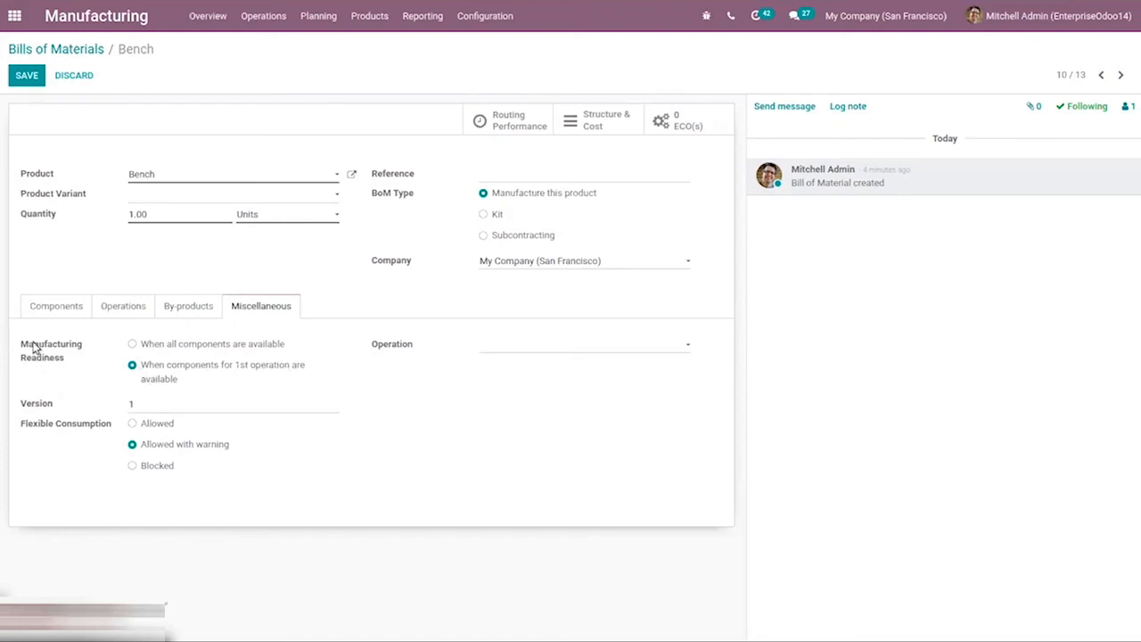
mouse_move(34, 348)
click(188, 350)
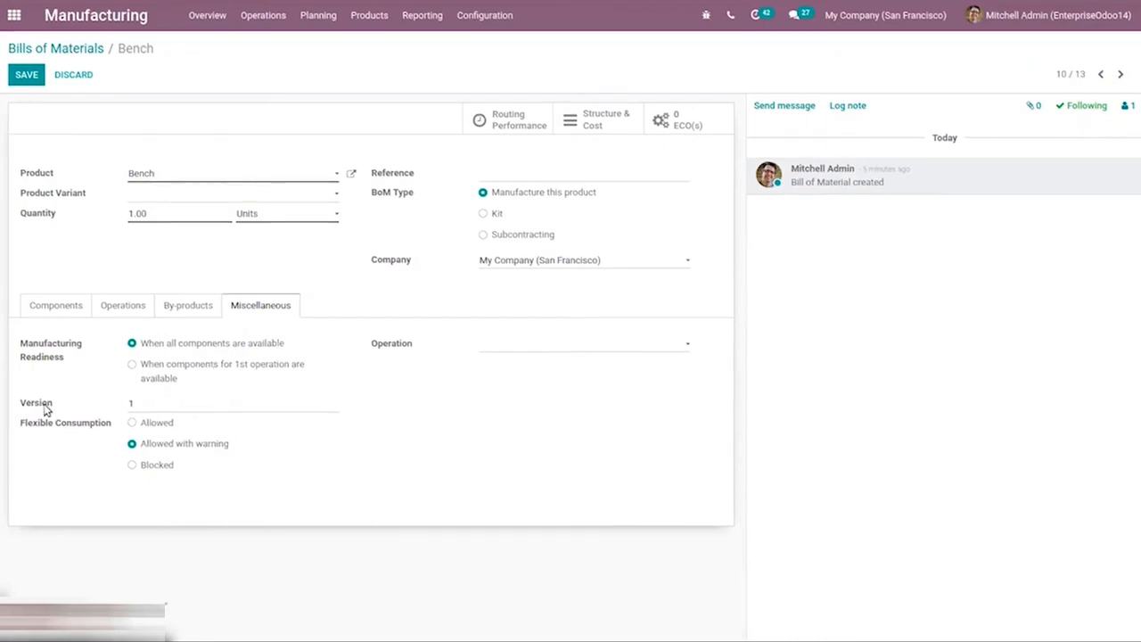
mouse_move(46, 410)
mouse_move(76, 429)
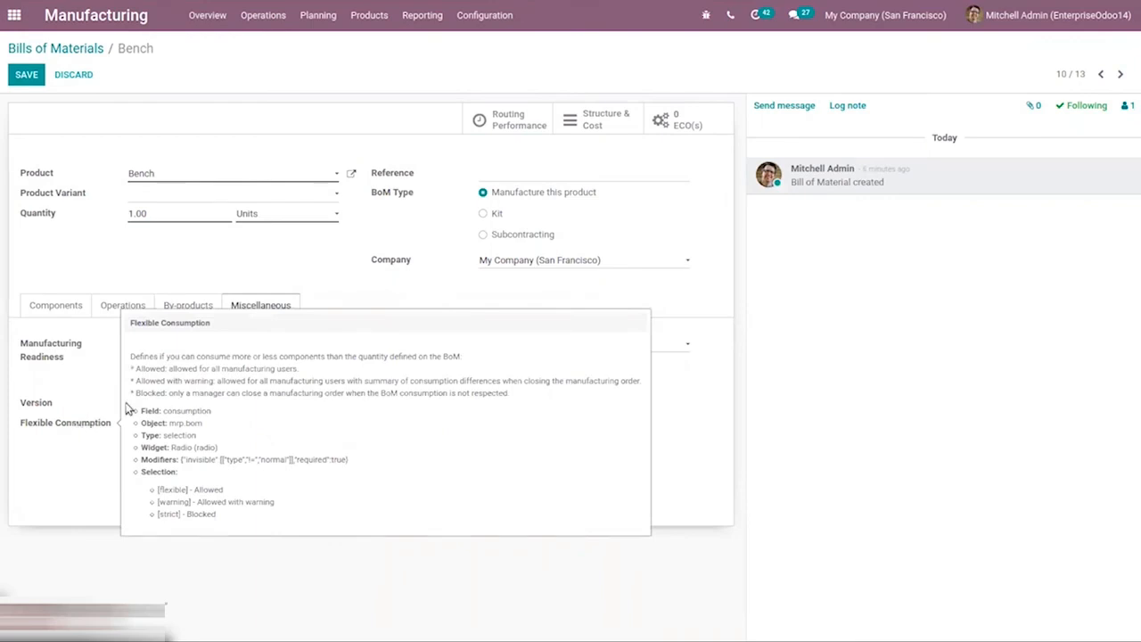
Step: Set Flexible Consumption to Allowed, leaving Operation empty, and return to the component list
click(47, 307)
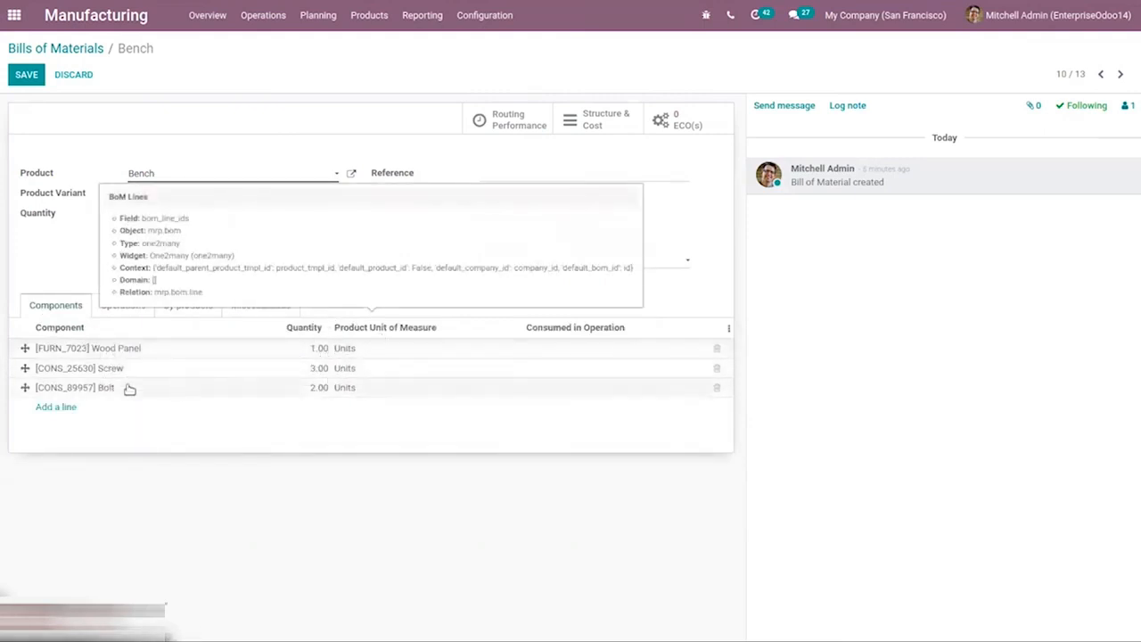
click(246, 304)
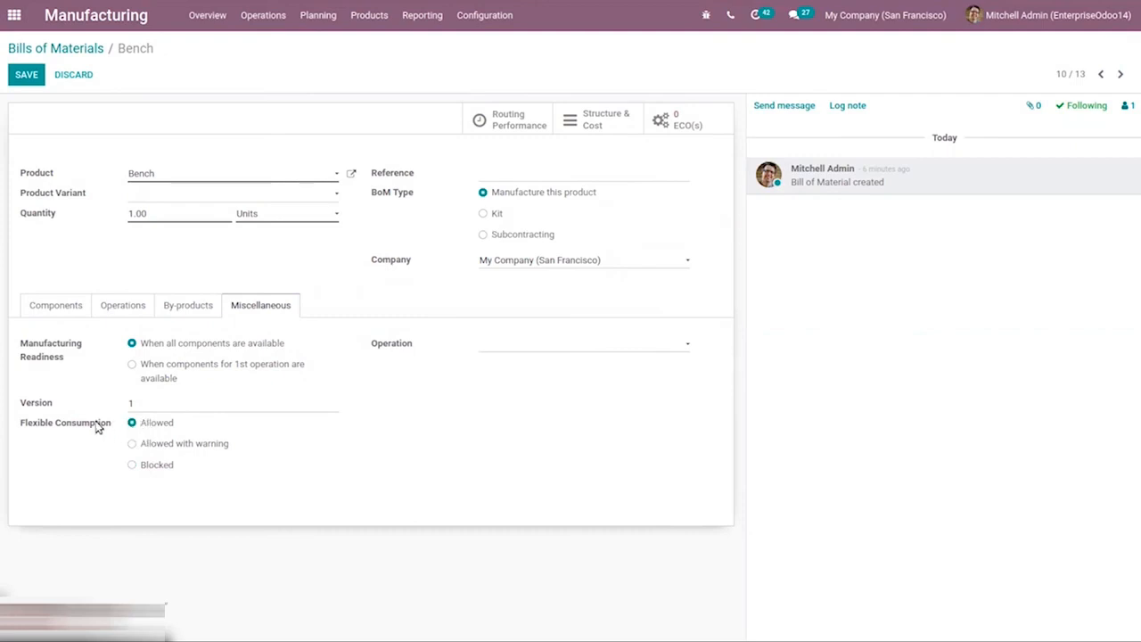
mouse_move(98, 428)
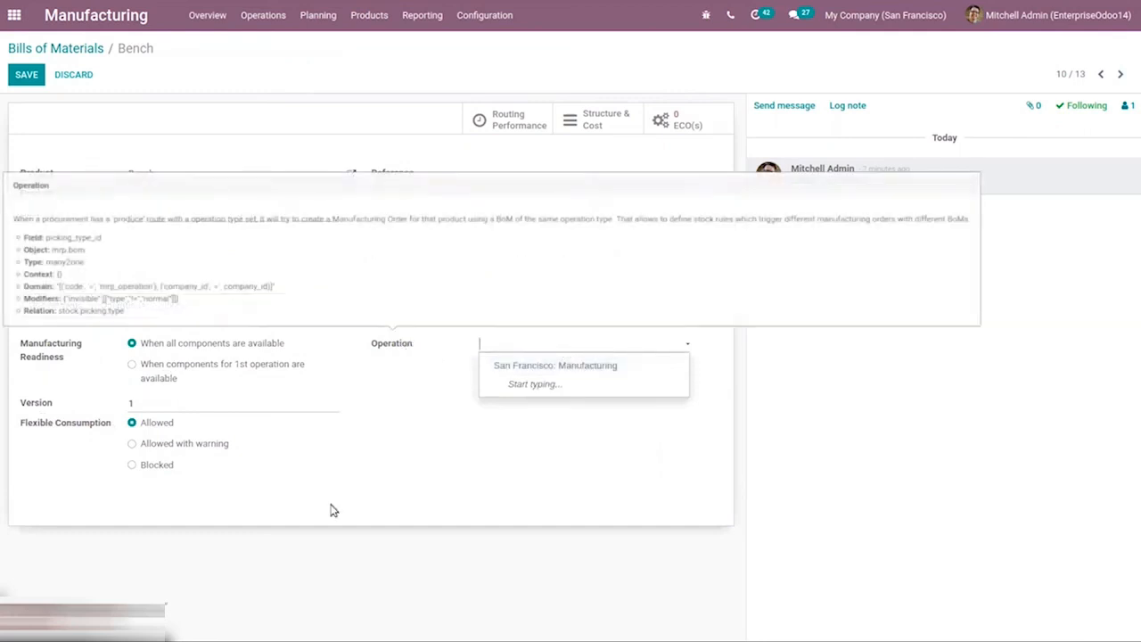
click(404, 373)
click(42, 308)
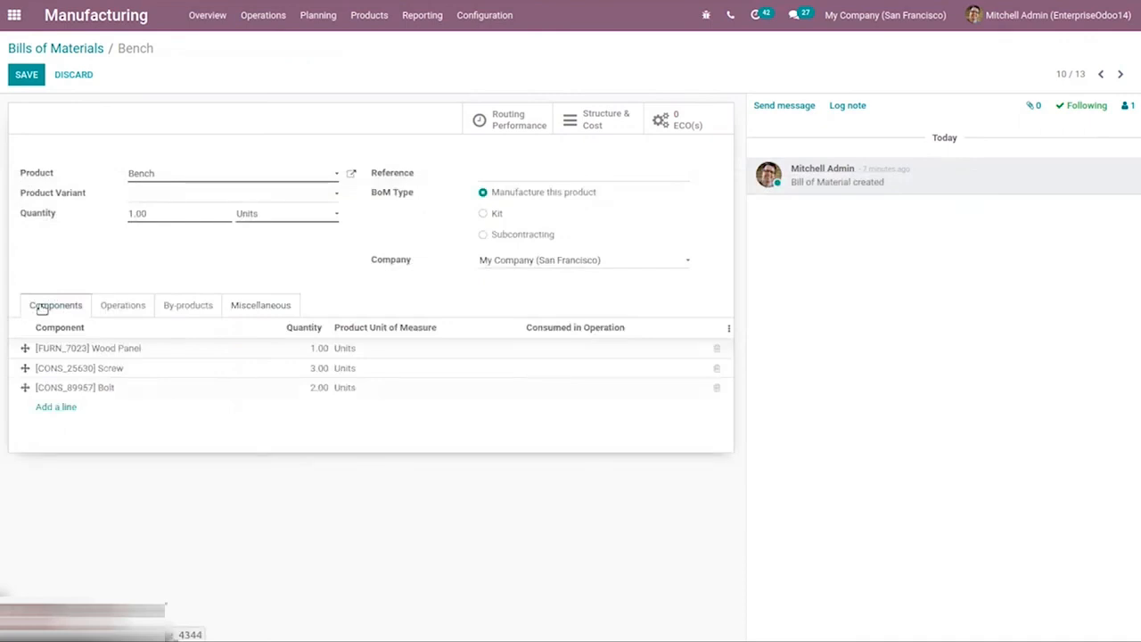
Step: Save the Bench bill of materials and examine its routing performance
click(23, 77)
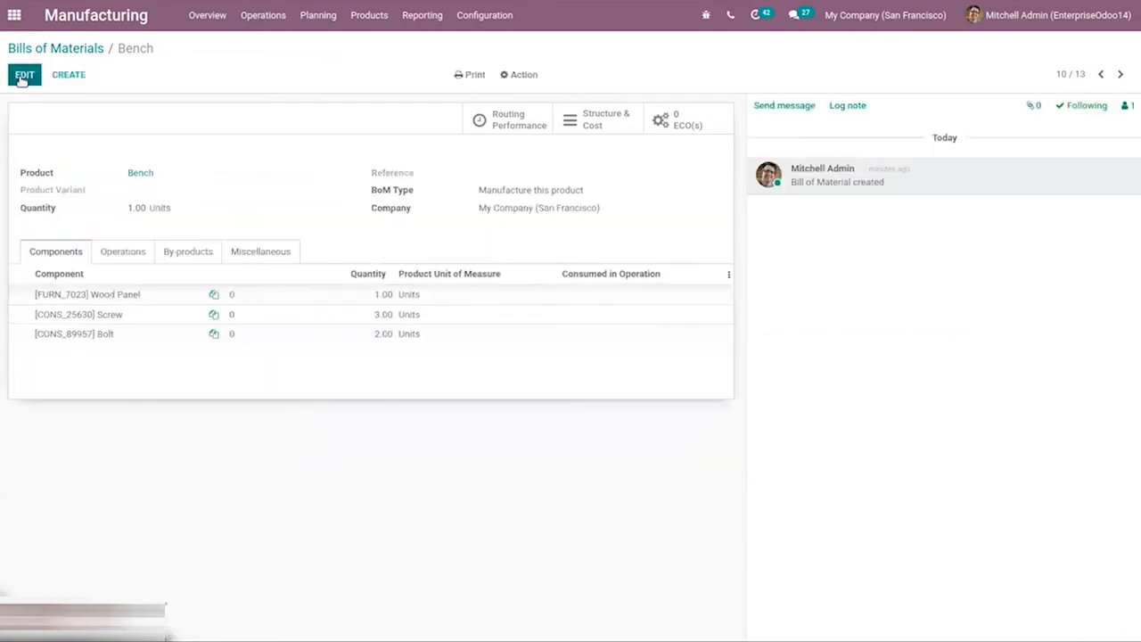
click(23, 77)
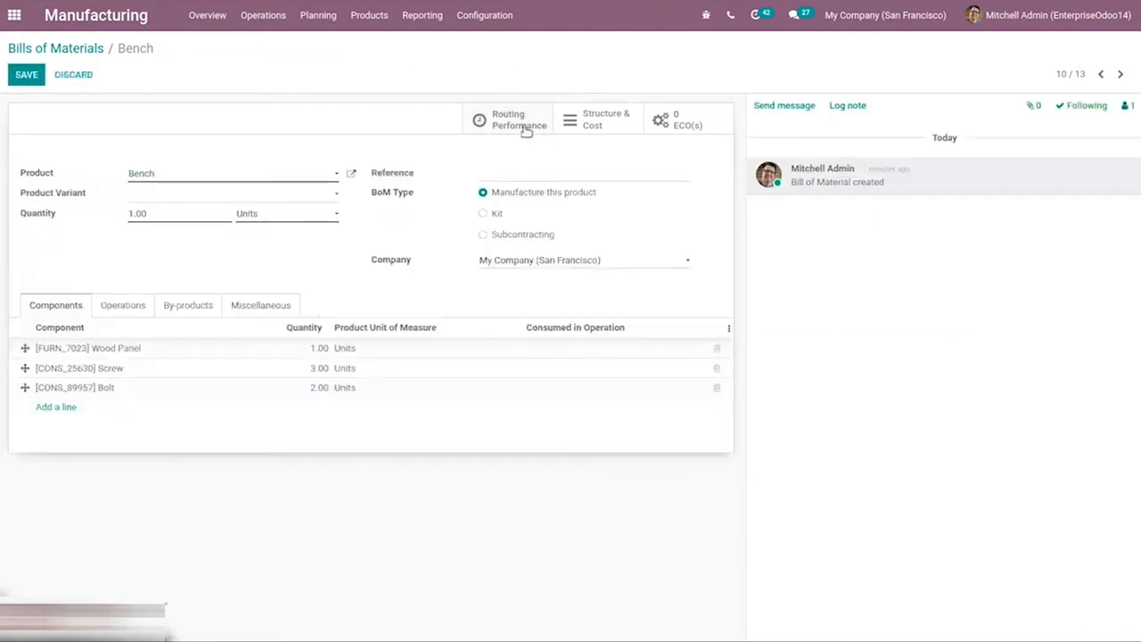
click(526, 129)
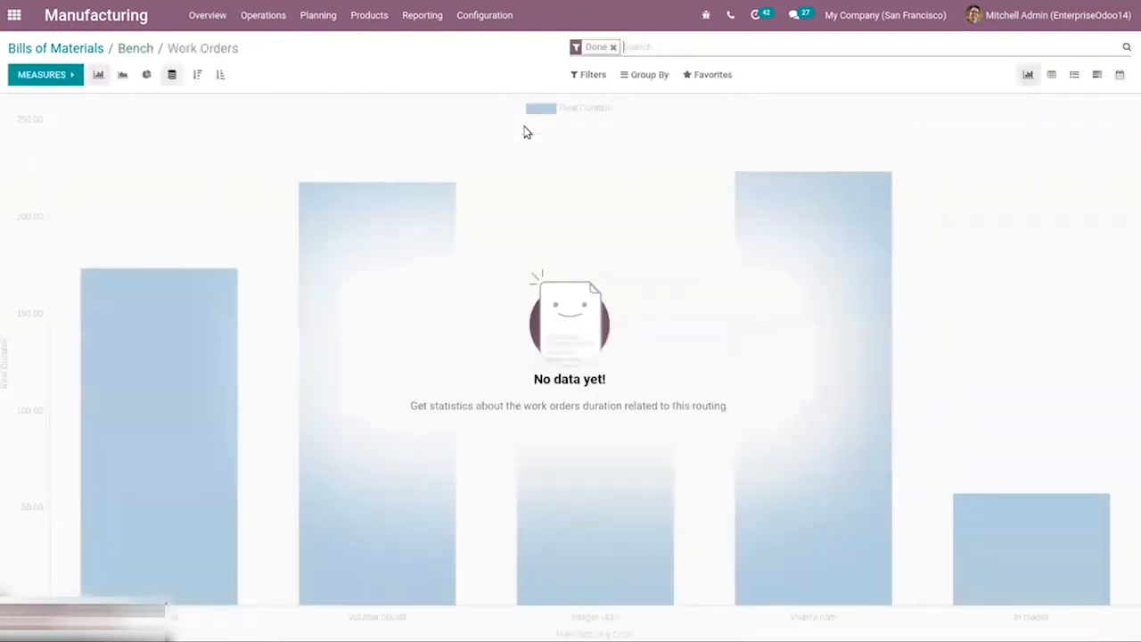
click(126, 50)
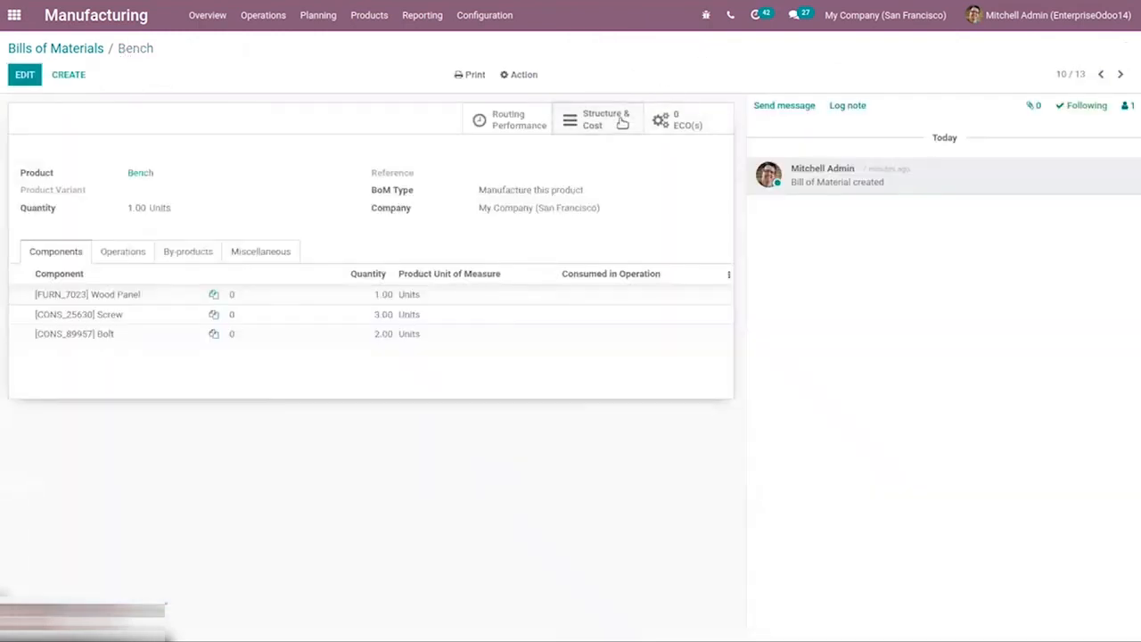
Step: Examine the structure and cost report of the Bench bill of materials and the linked product record
click(622, 123)
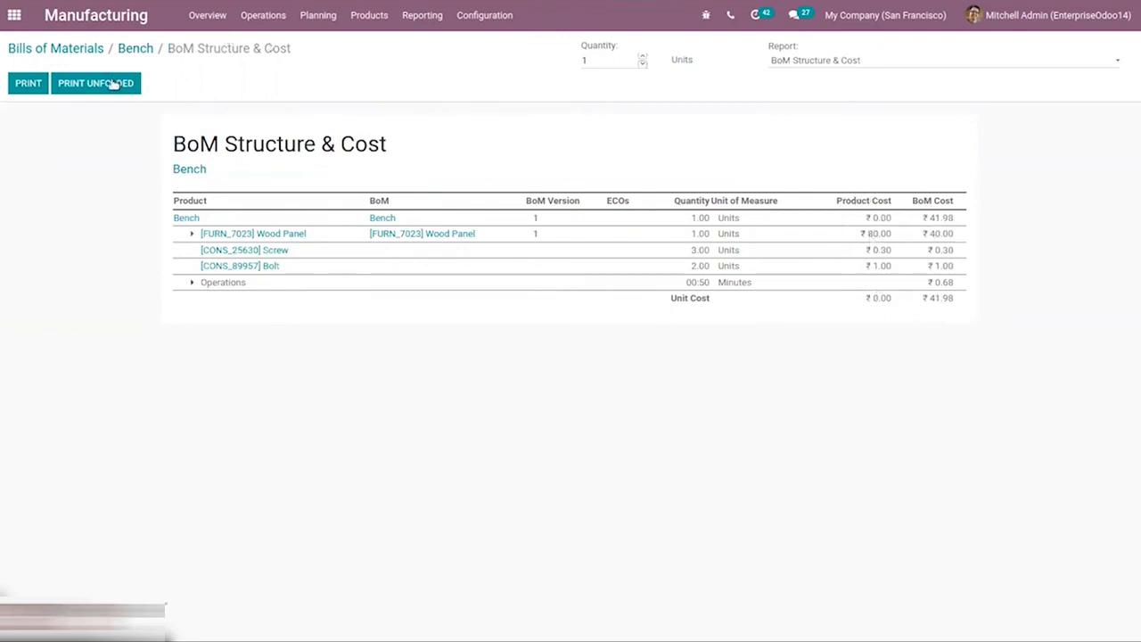
click(134, 49)
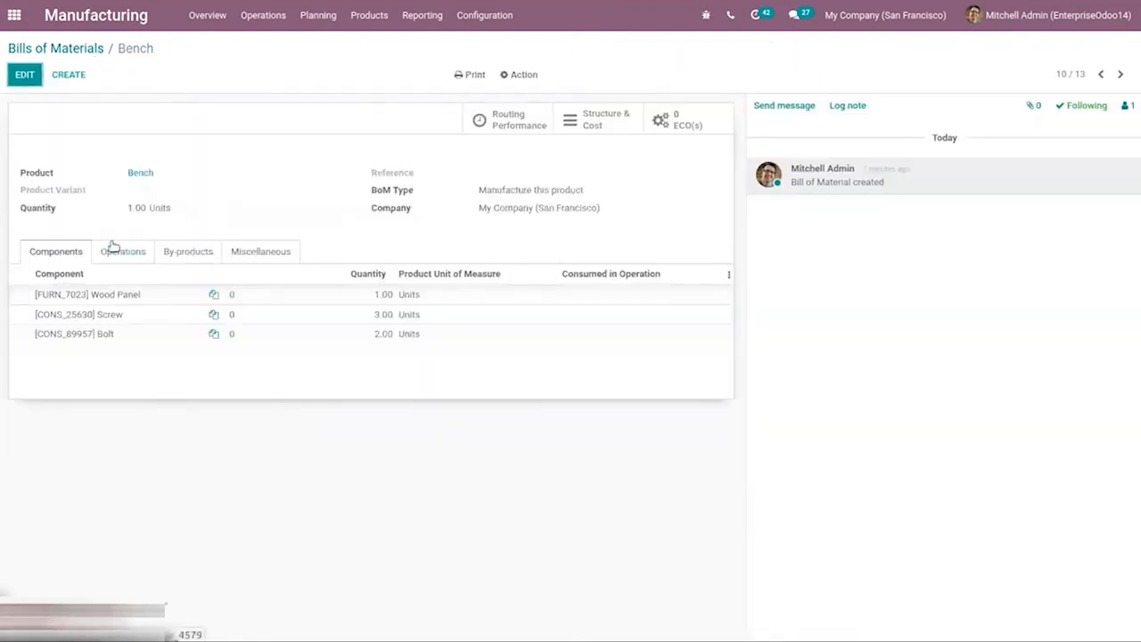
click(146, 174)
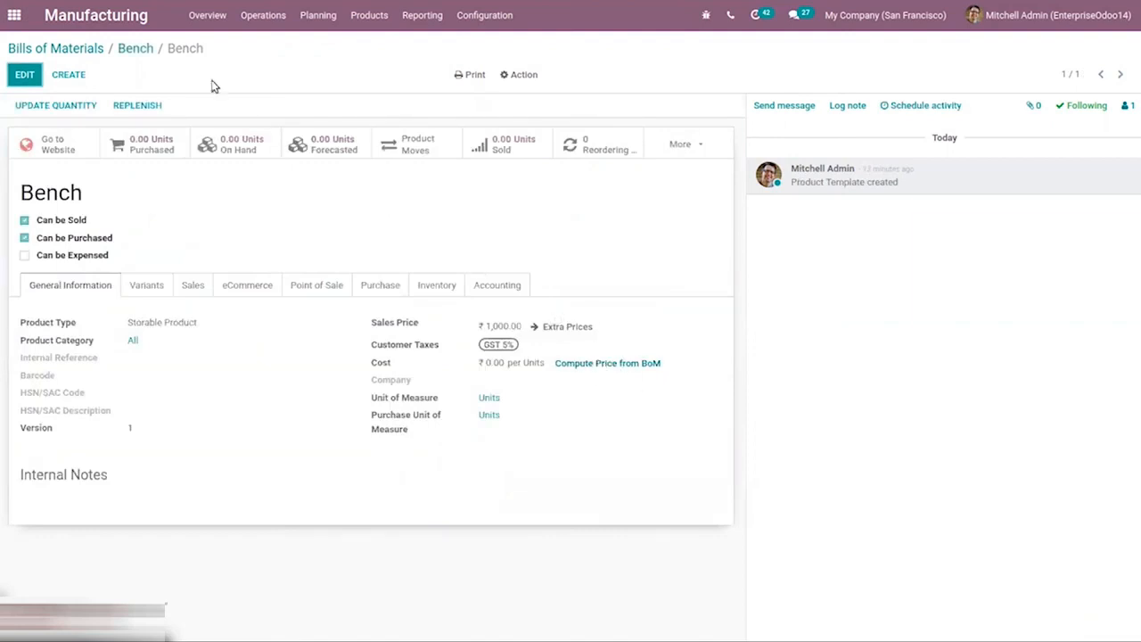
click(134, 51)
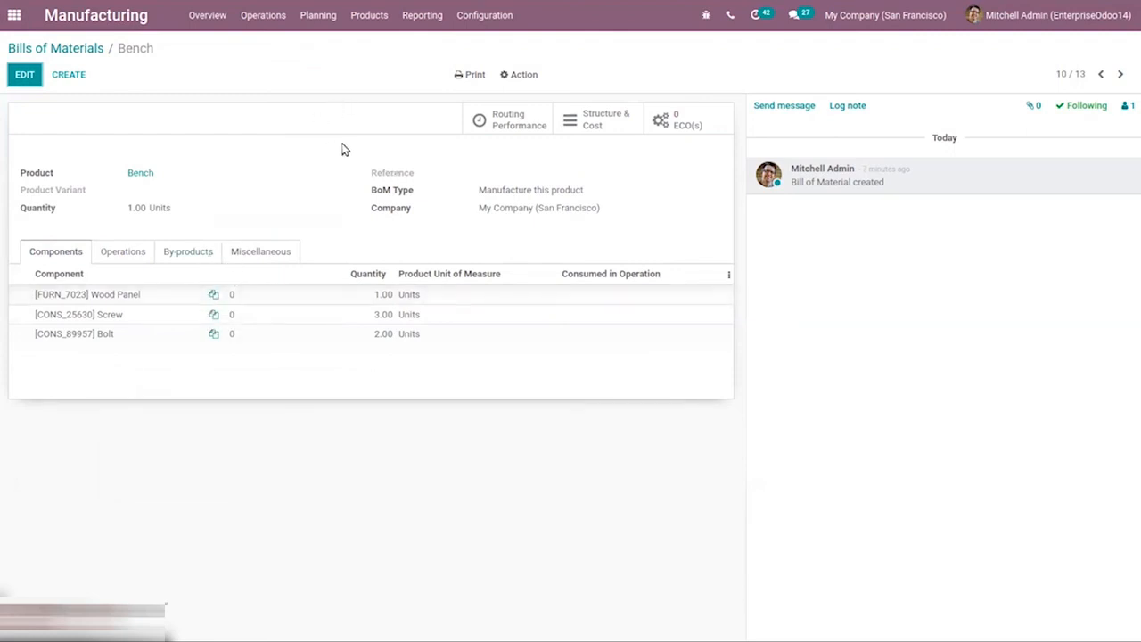
Step: Check the engineering change orders of the Bench bill of materials and return to the list of all bills of materials
click(692, 122)
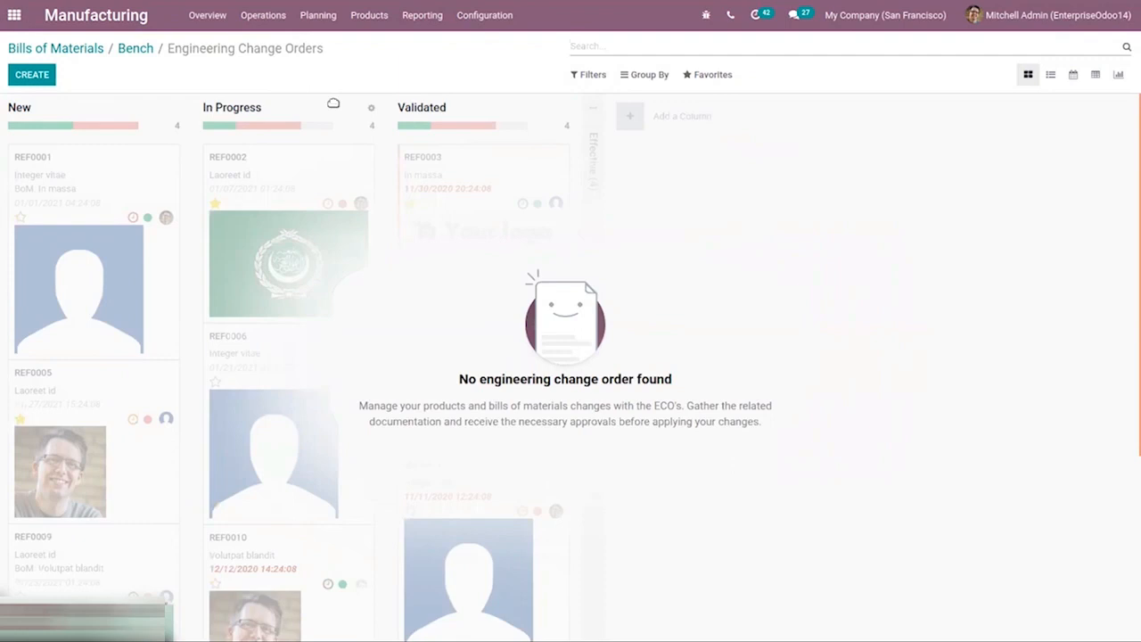
click(134, 49)
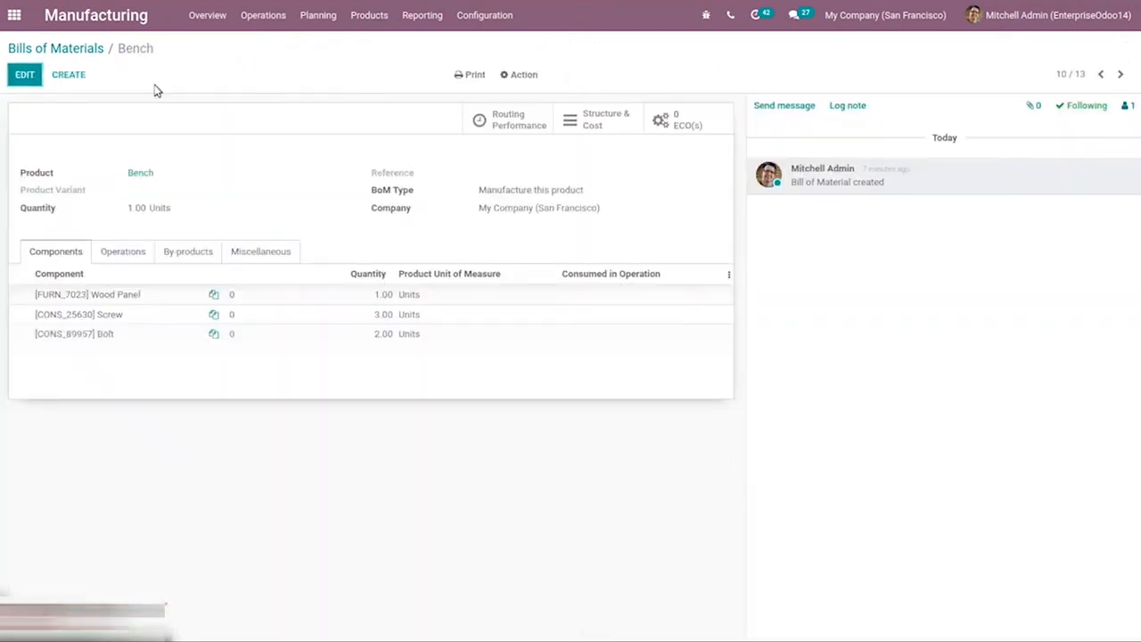
click(46, 51)
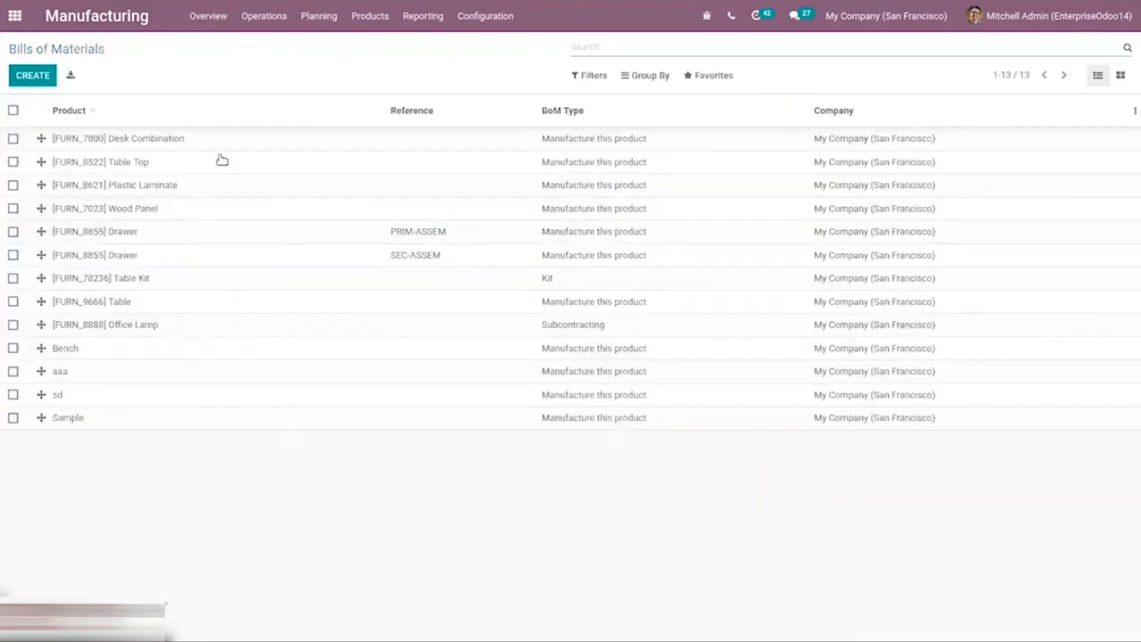
Step: Start a new manufacturing order for the product Bench
click(261, 21)
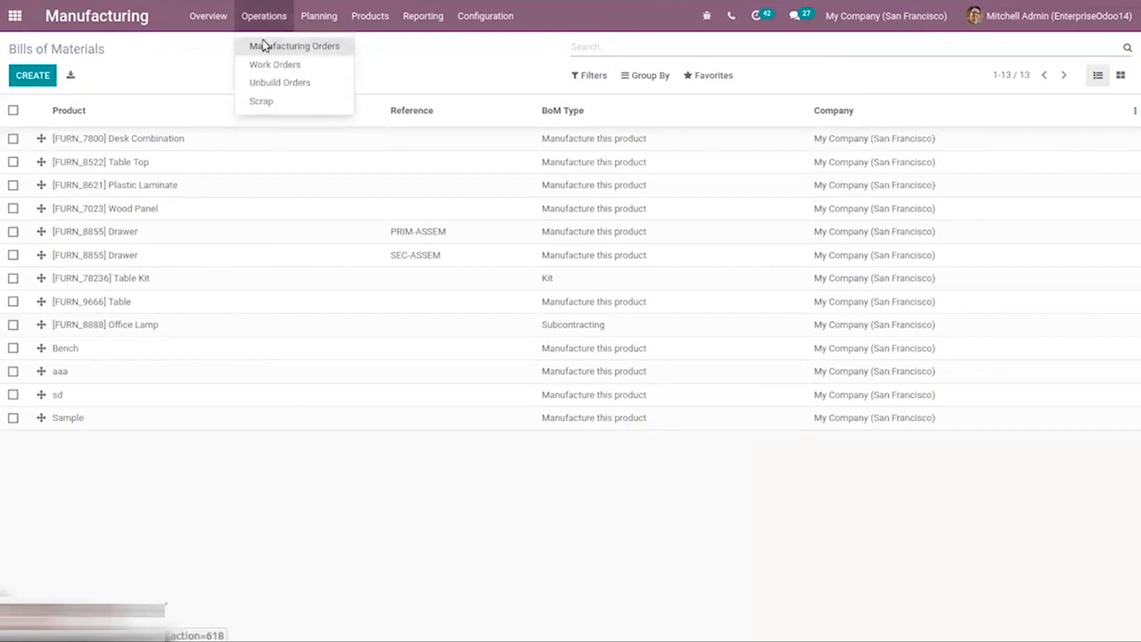
click(265, 46)
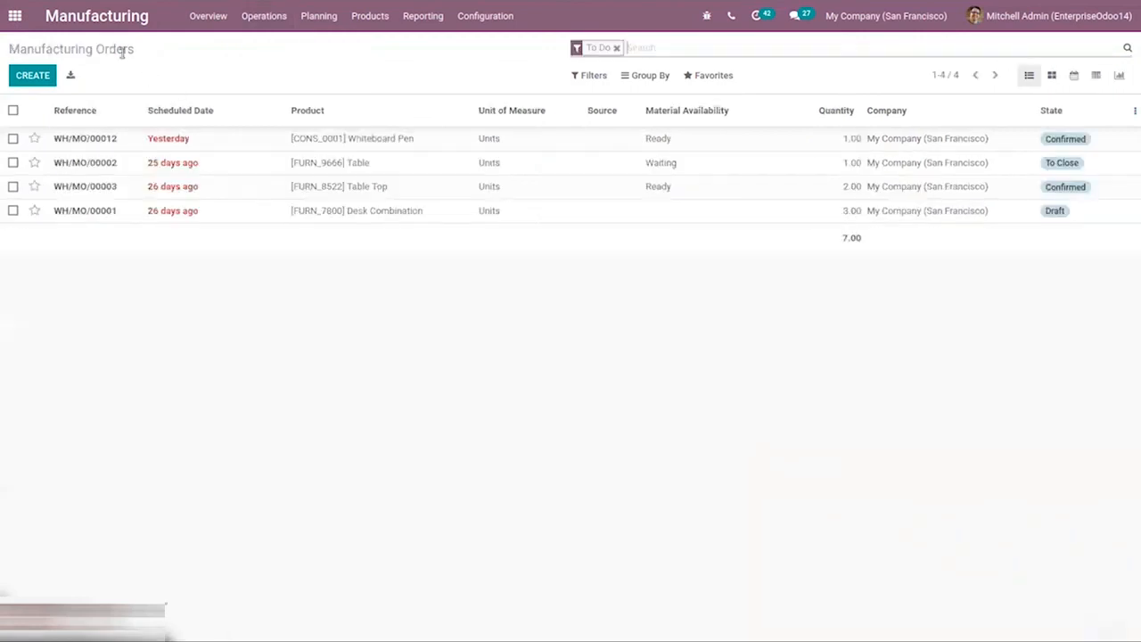
click(32, 75)
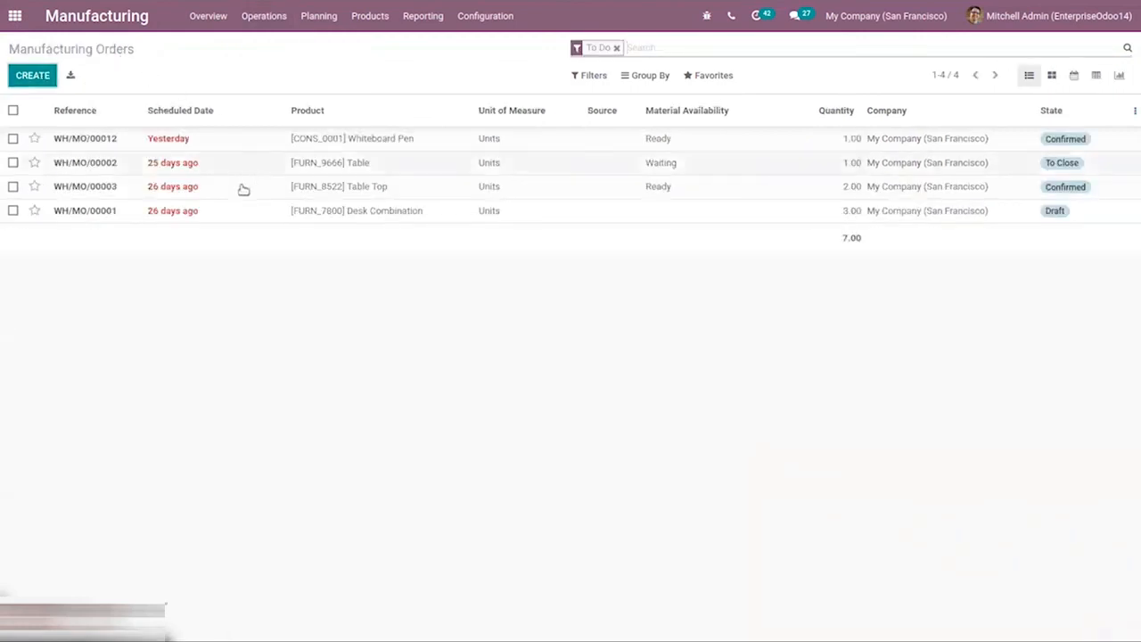
click(162, 206)
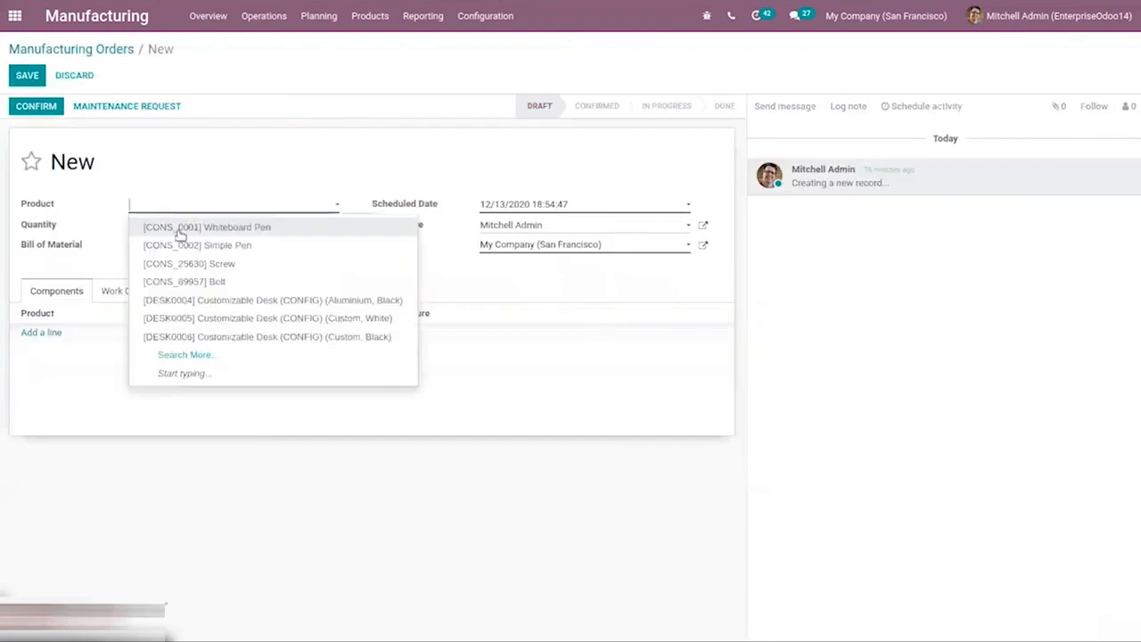
text(be)
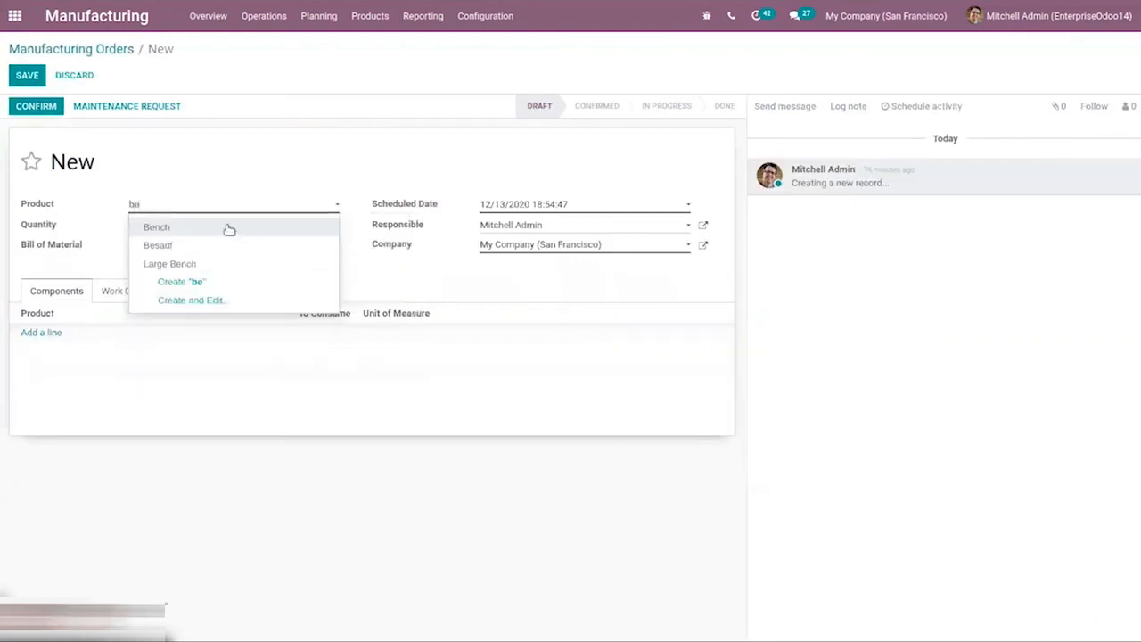
click(156, 227)
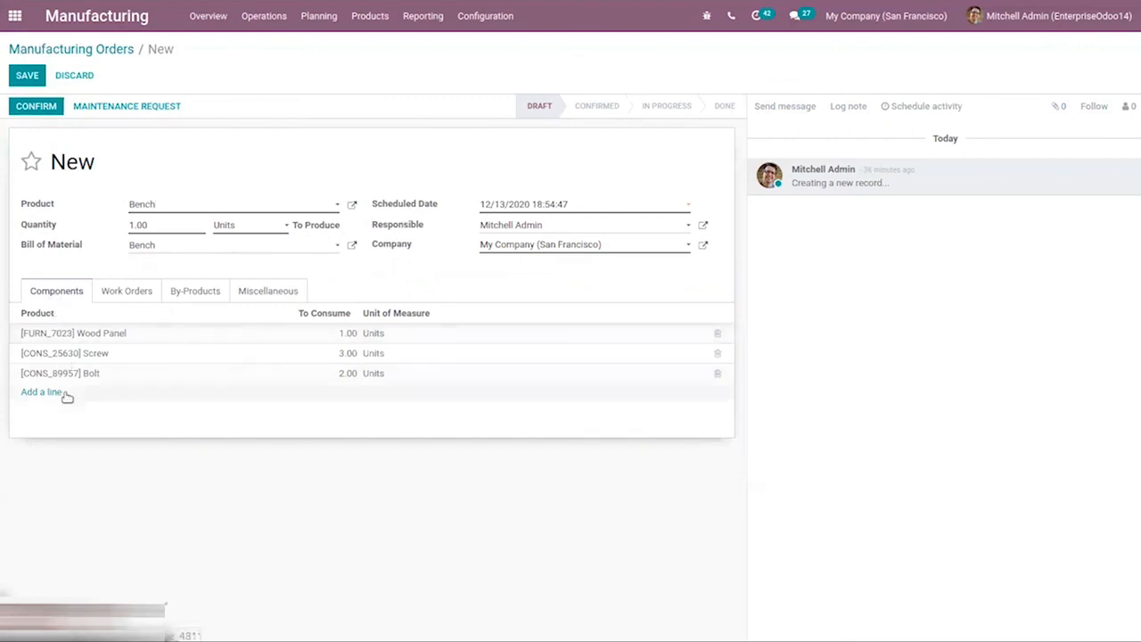
Step: Review the new manufacturing order's work orders, by-products, miscellaneous settings and components
click(123, 293)
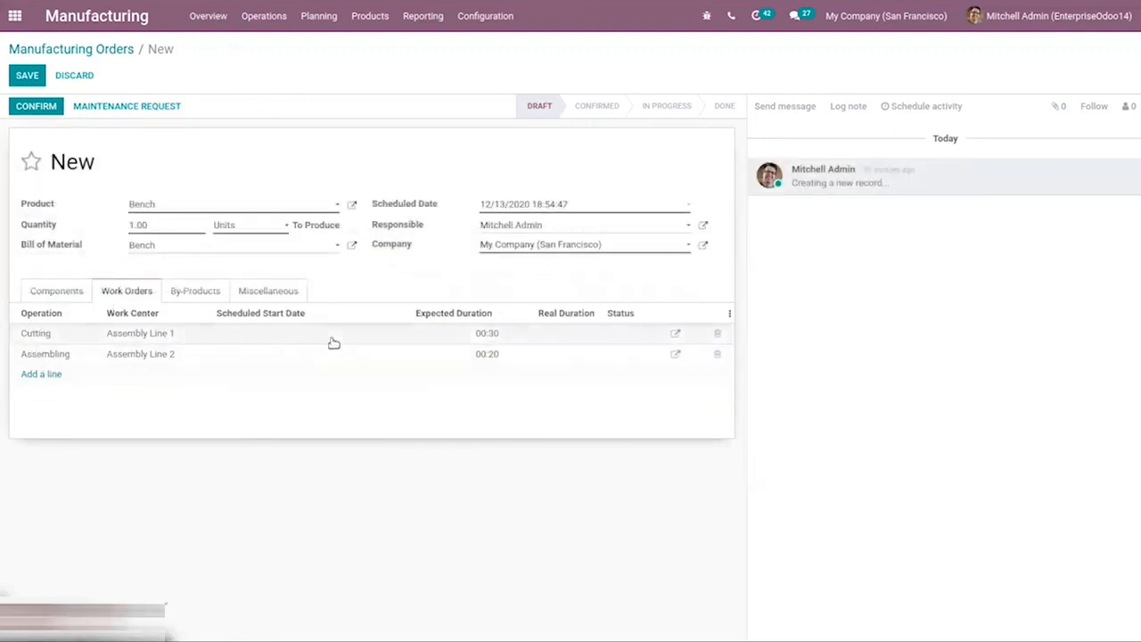
click(202, 291)
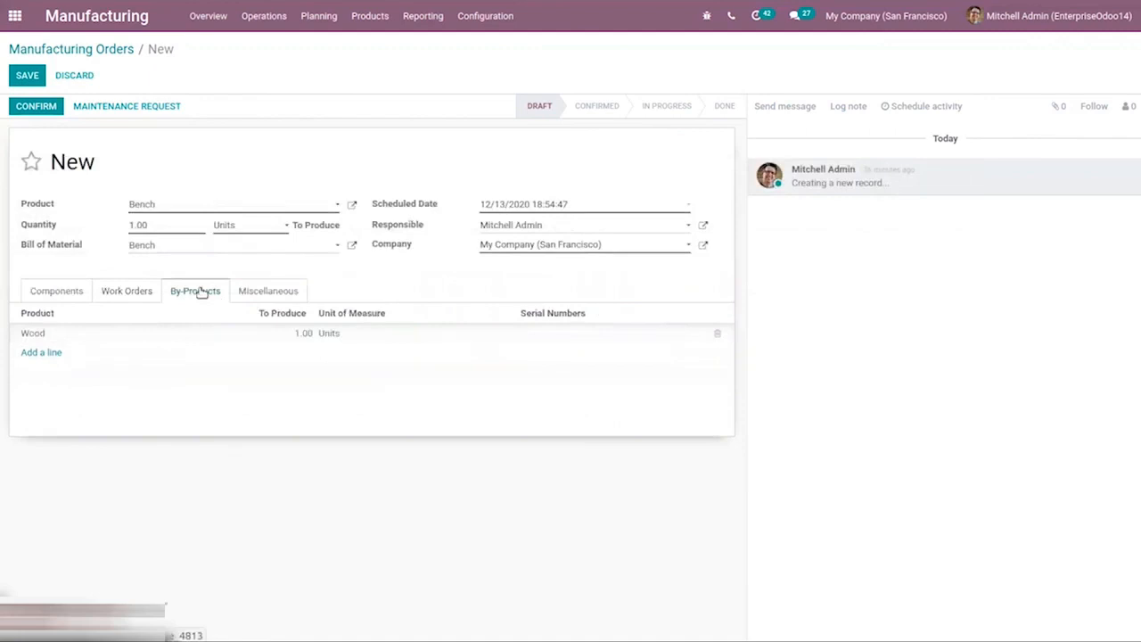
click(288, 293)
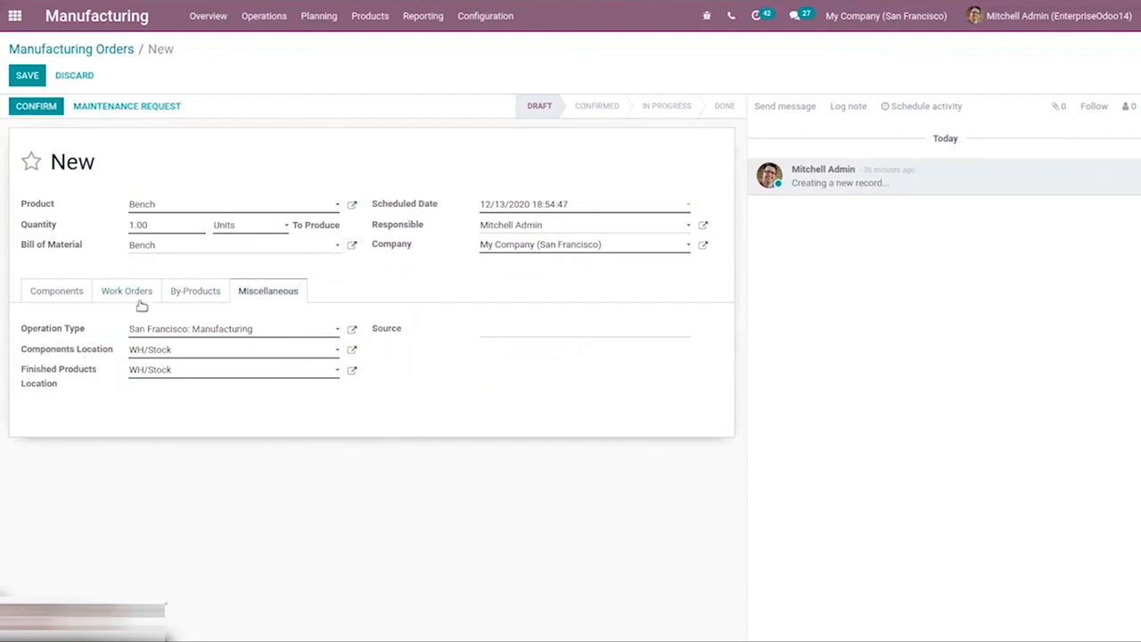
click(201, 293)
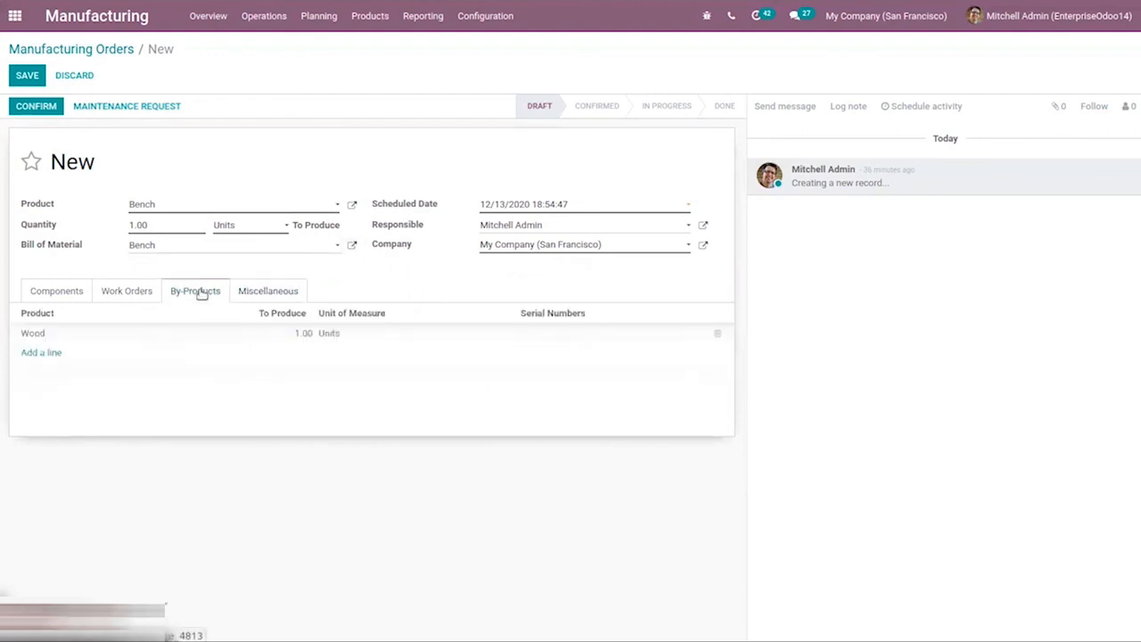
click(113, 297)
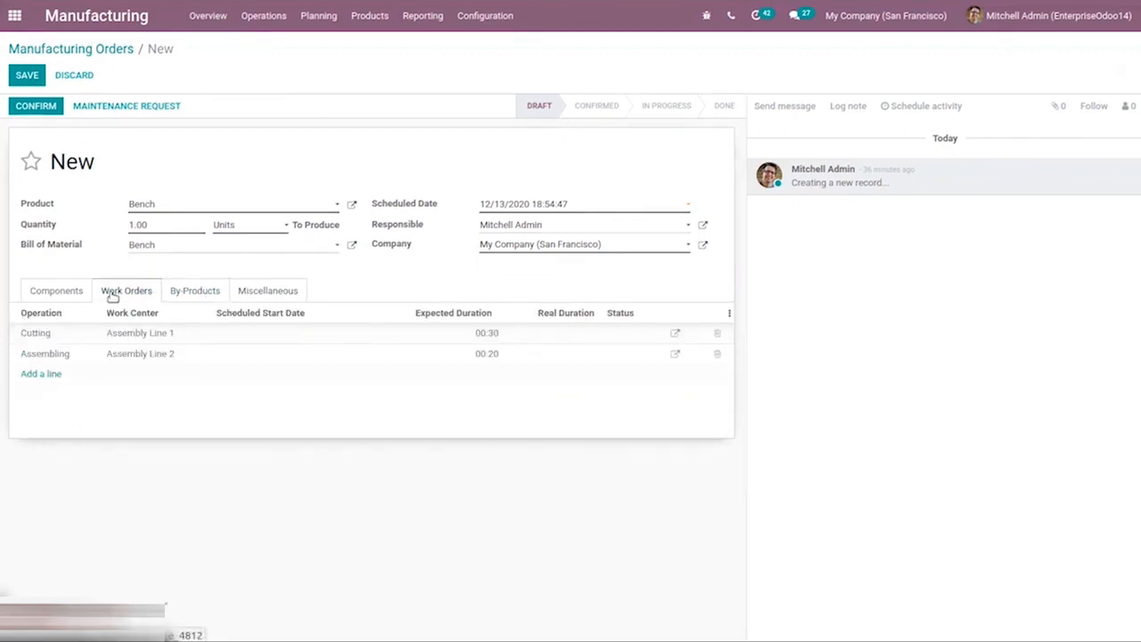
click(64, 296)
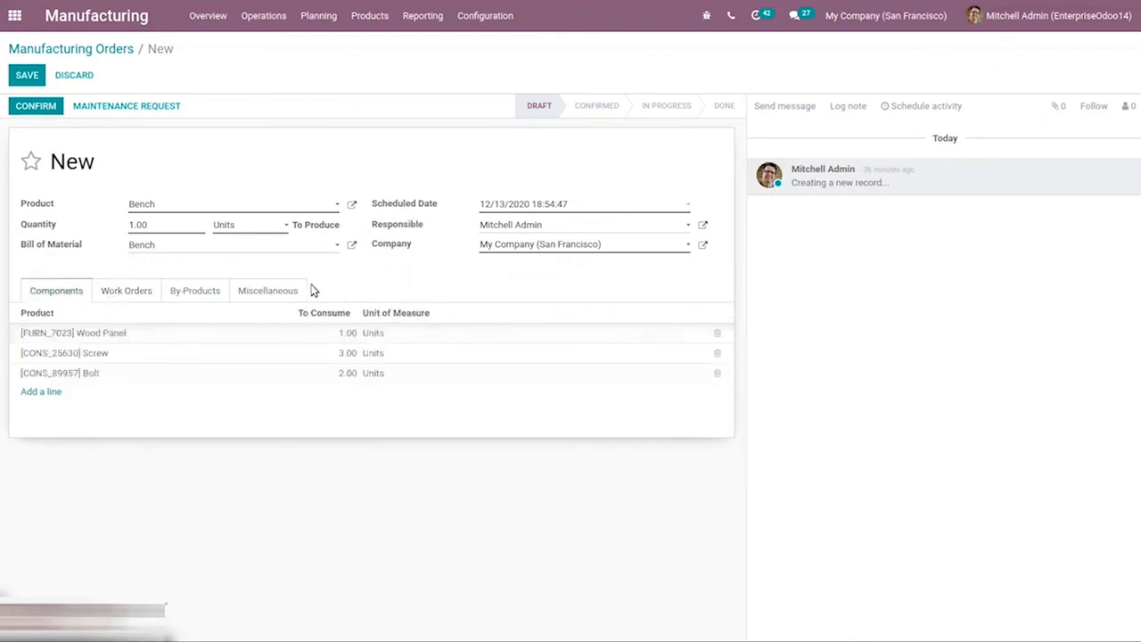
Step: Confirm the Bench manufacturing order and mark it as done, applying immediate production
click(39, 106)
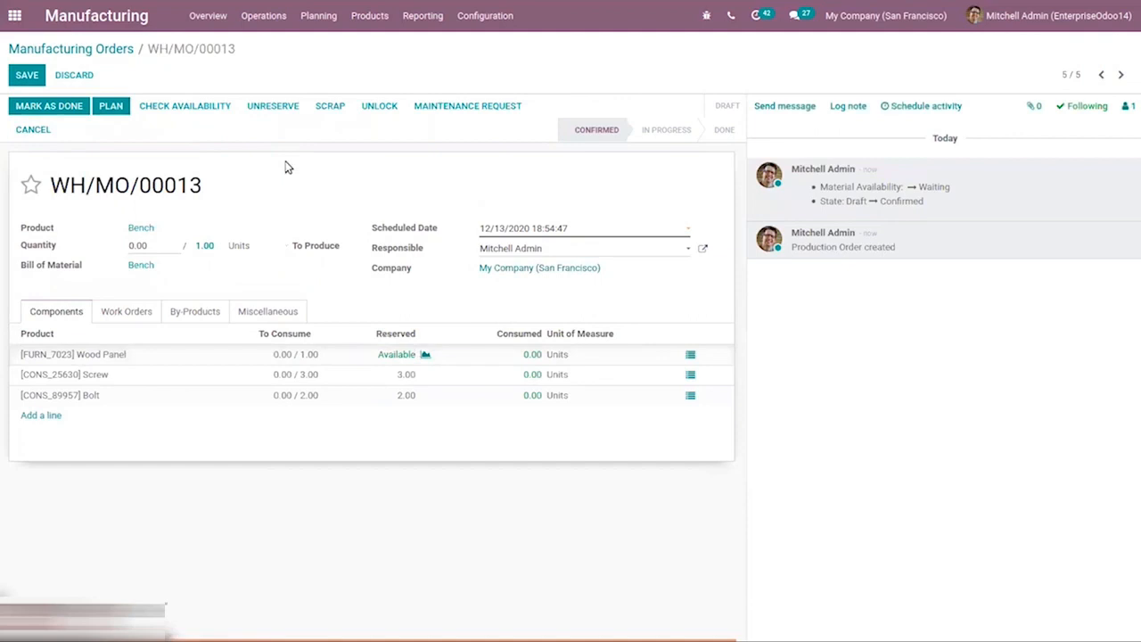
click(67, 113)
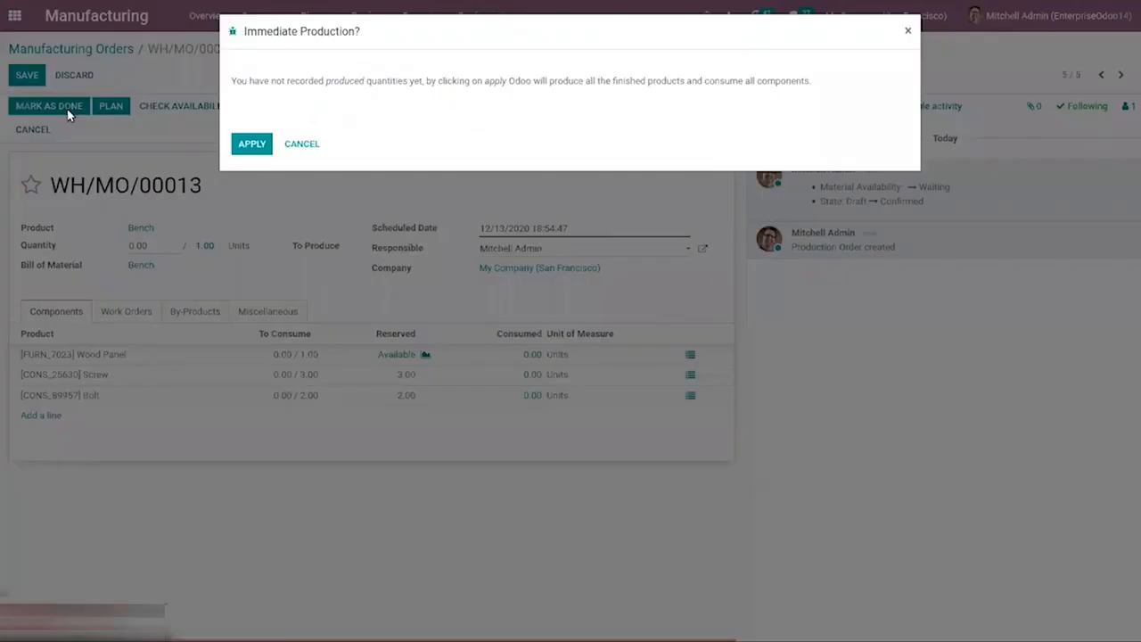
click(244, 148)
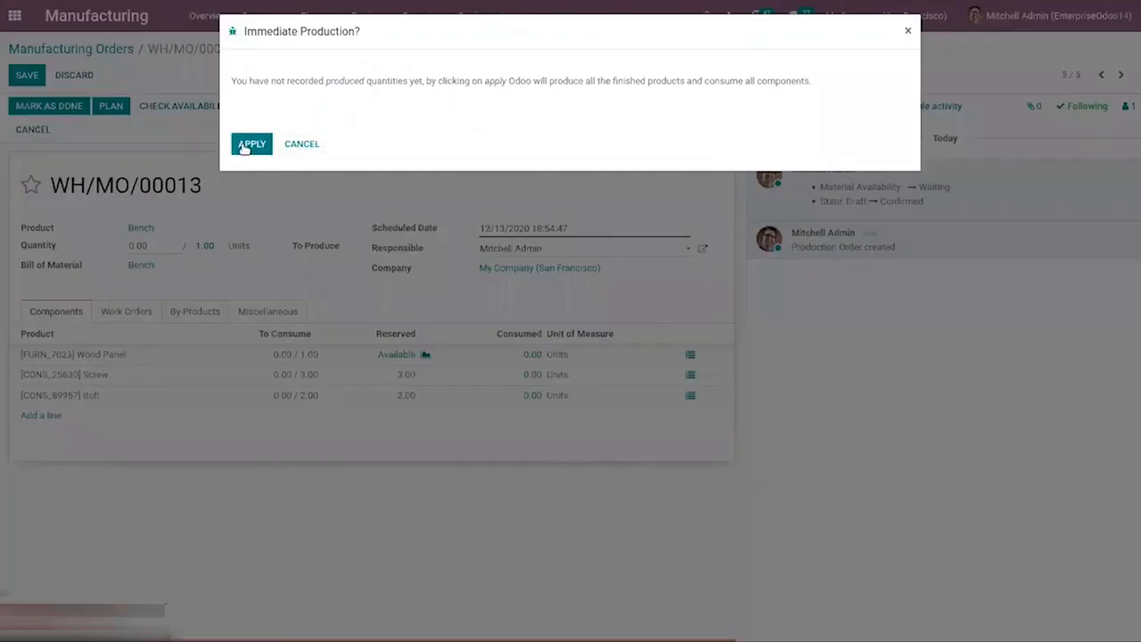
click(249, 145)
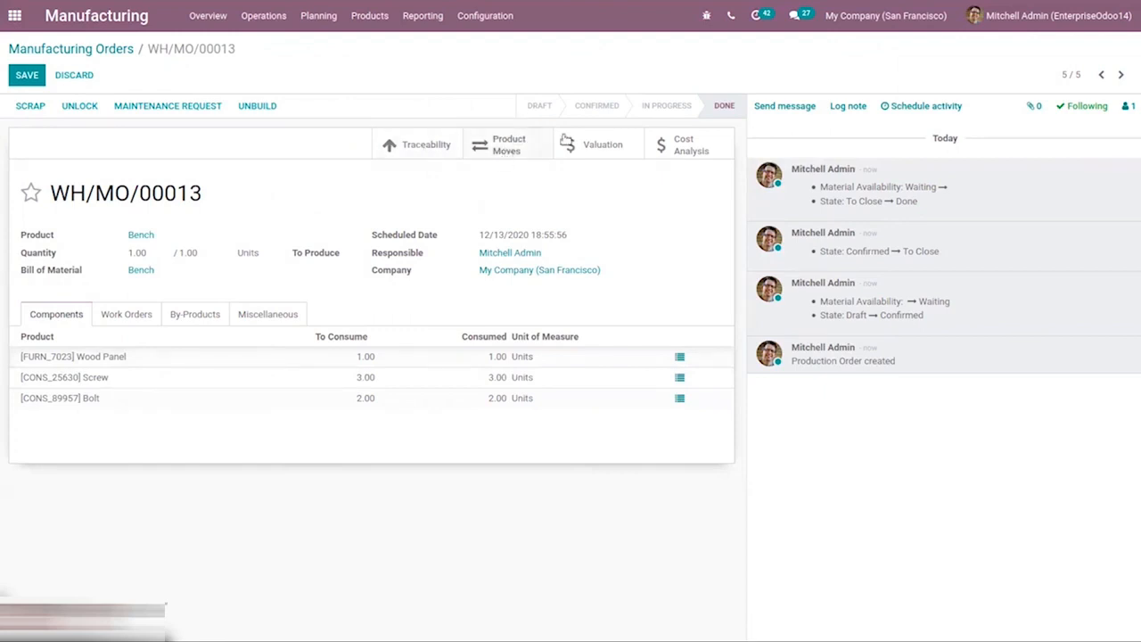
Step: Examine the cost analysis of the completed Bench order and return to the manufacturing orders list
click(680, 151)
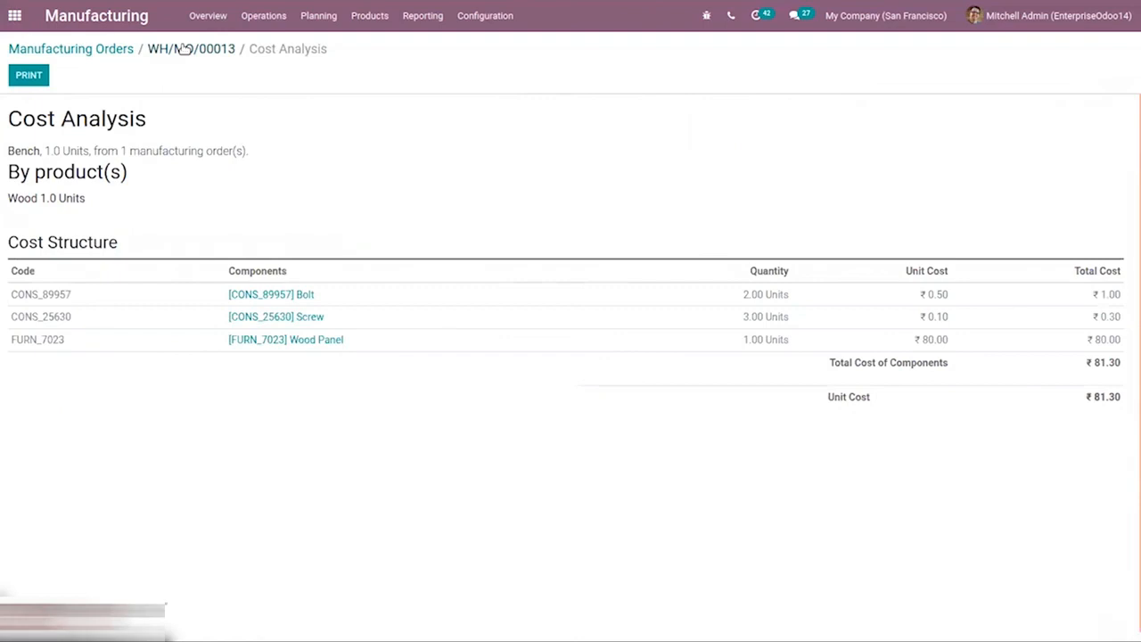
click(183, 48)
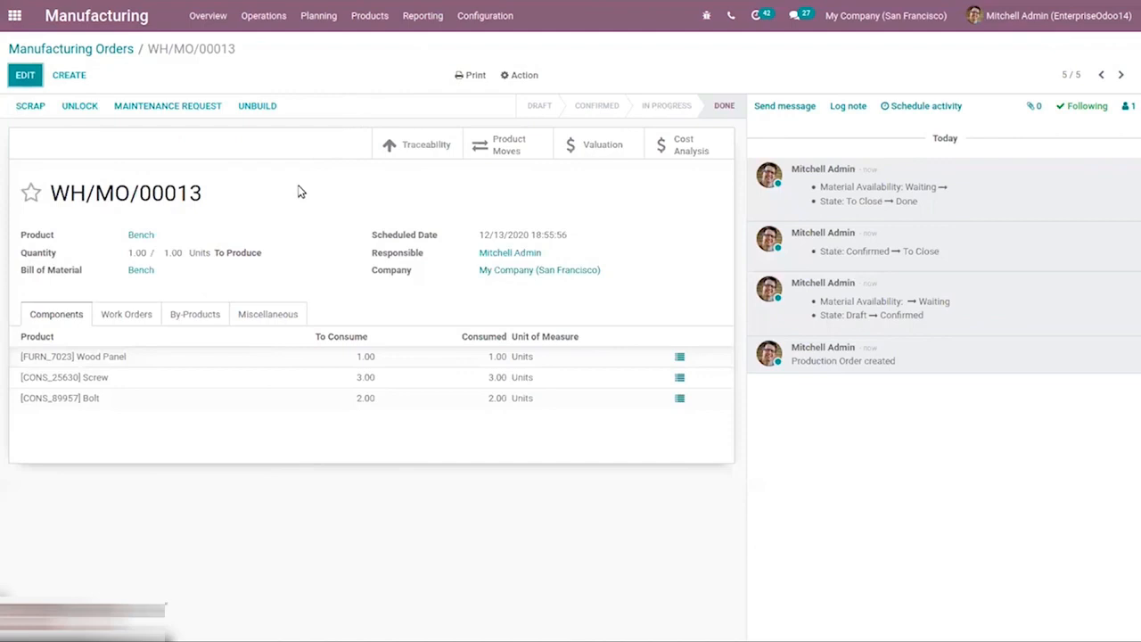
click(114, 48)
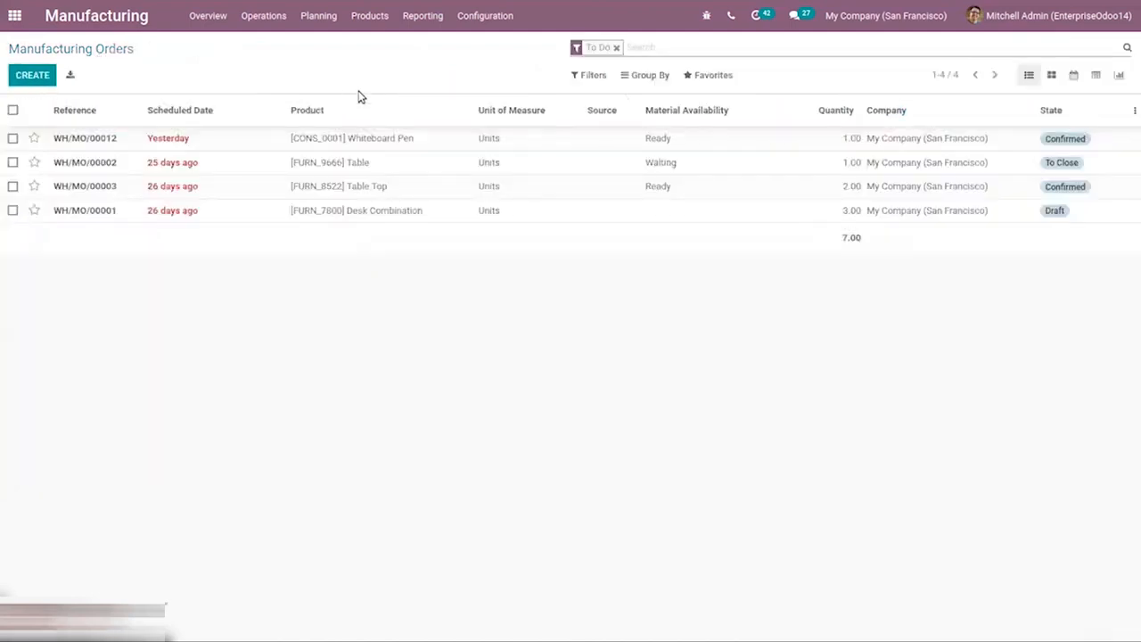